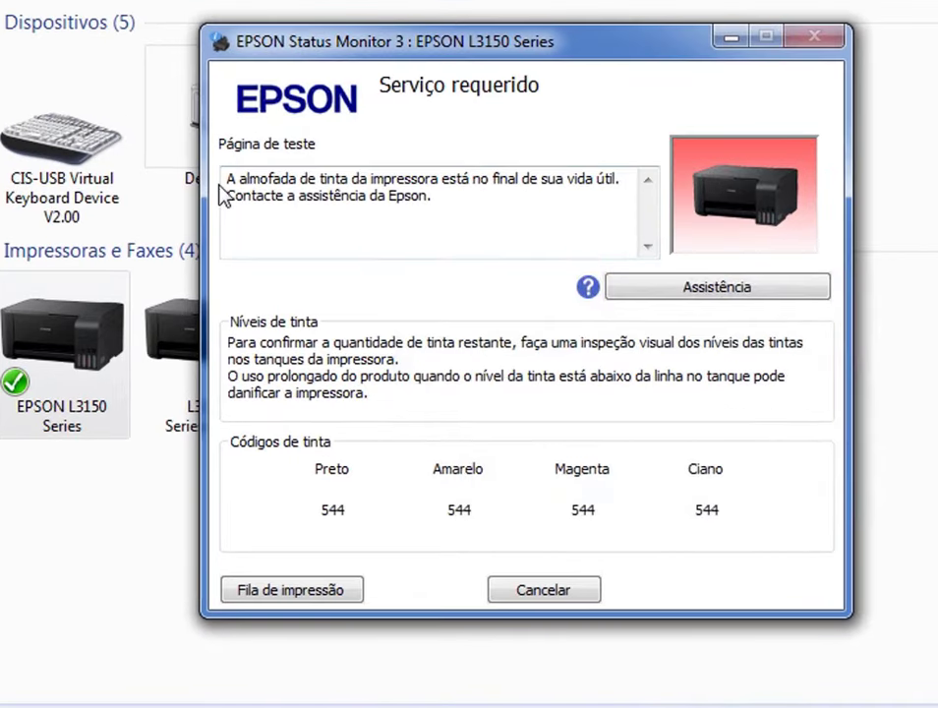
Highlight the ink pad end-of-life warning, cancel the pending test page and dismiss the printer status message.
left_click_drag(210, 192, 370, 220)
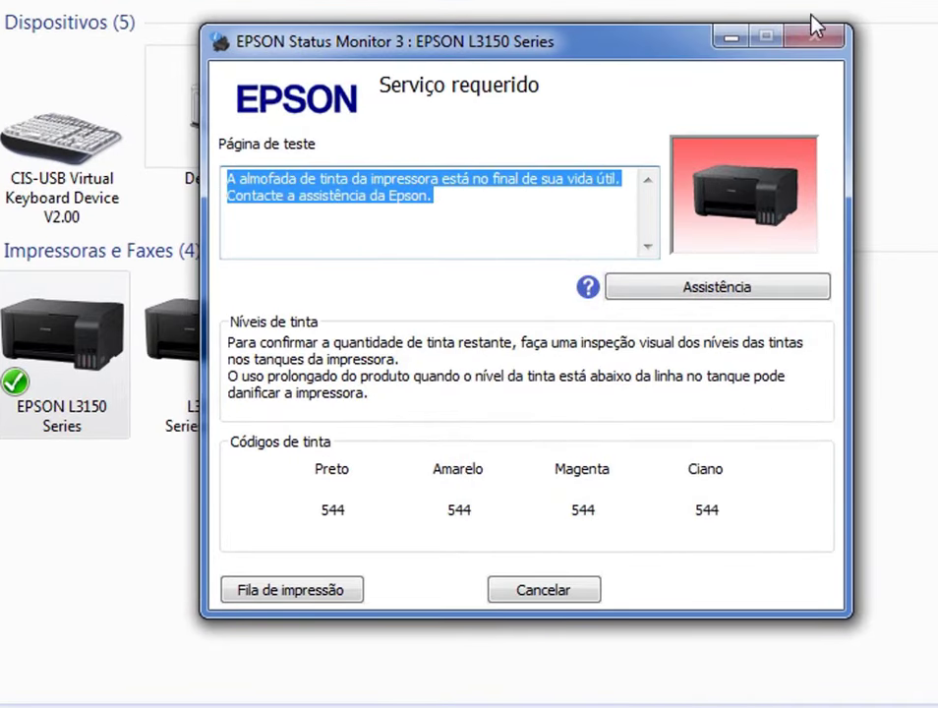
left_click(553, 598)
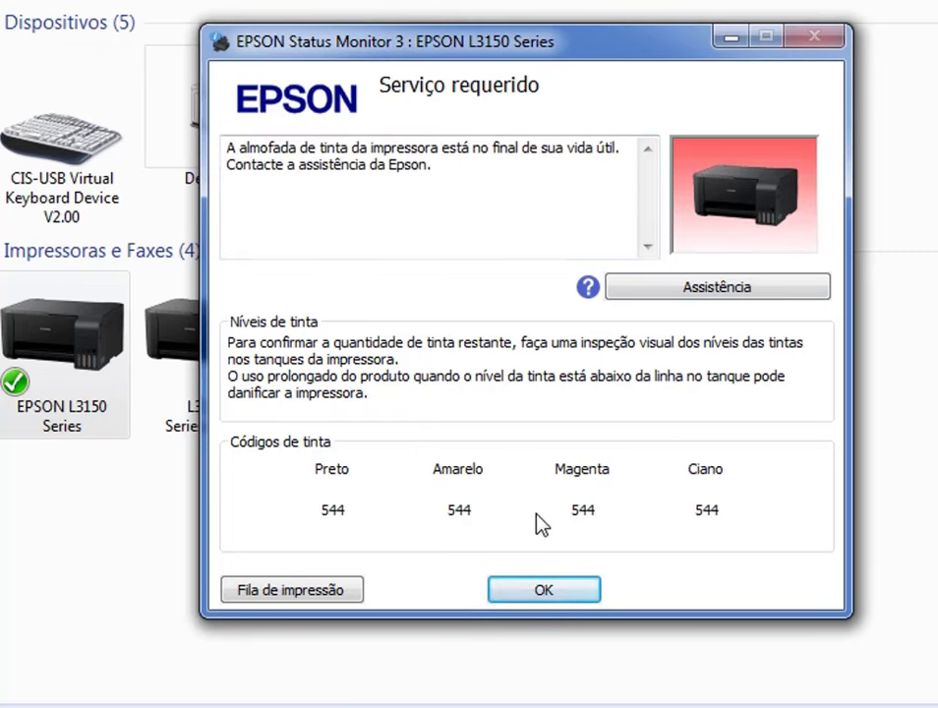
left_click(561, 590)
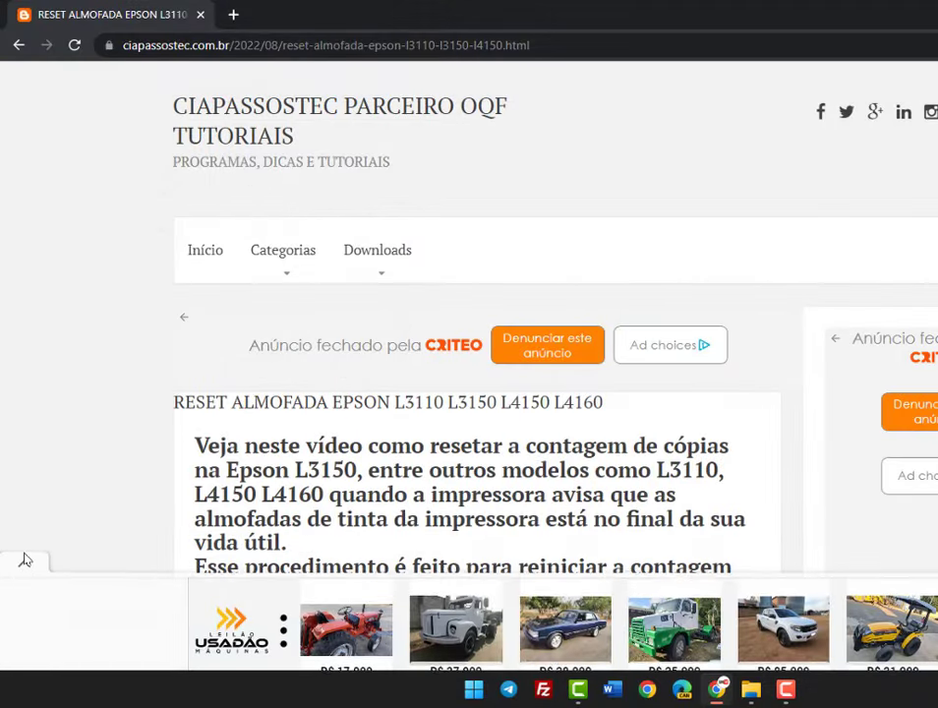
Close the ad banner on the ciapassostec.com.br article and download RESET EPSON L3110 L3150 L4150 L4160.rar through its 4shared link.
left_click(25, 554)
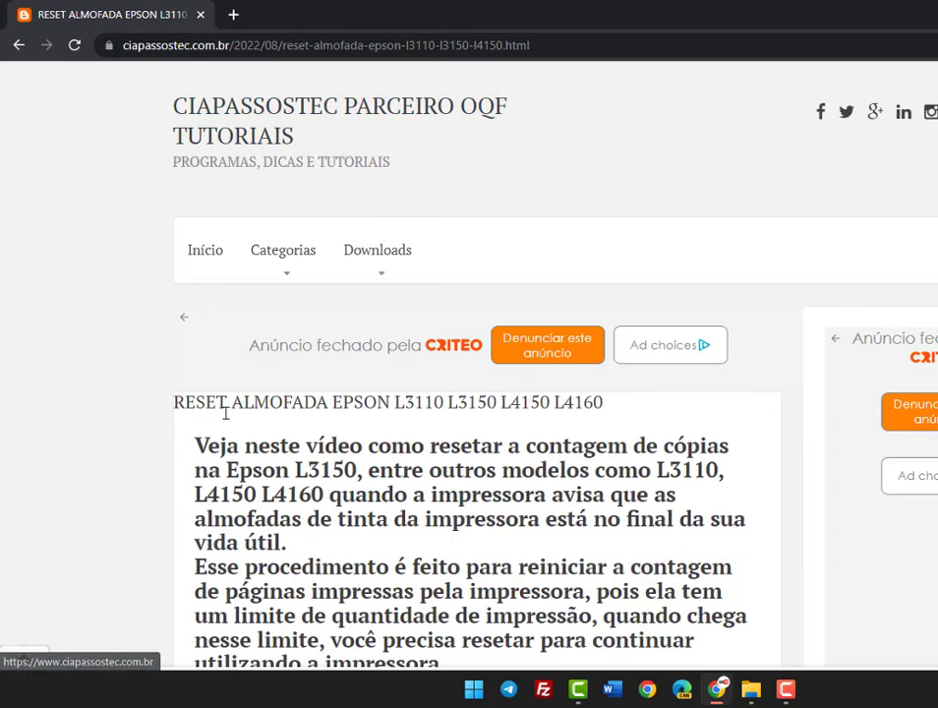
scroll(460, 394, "down", 1)
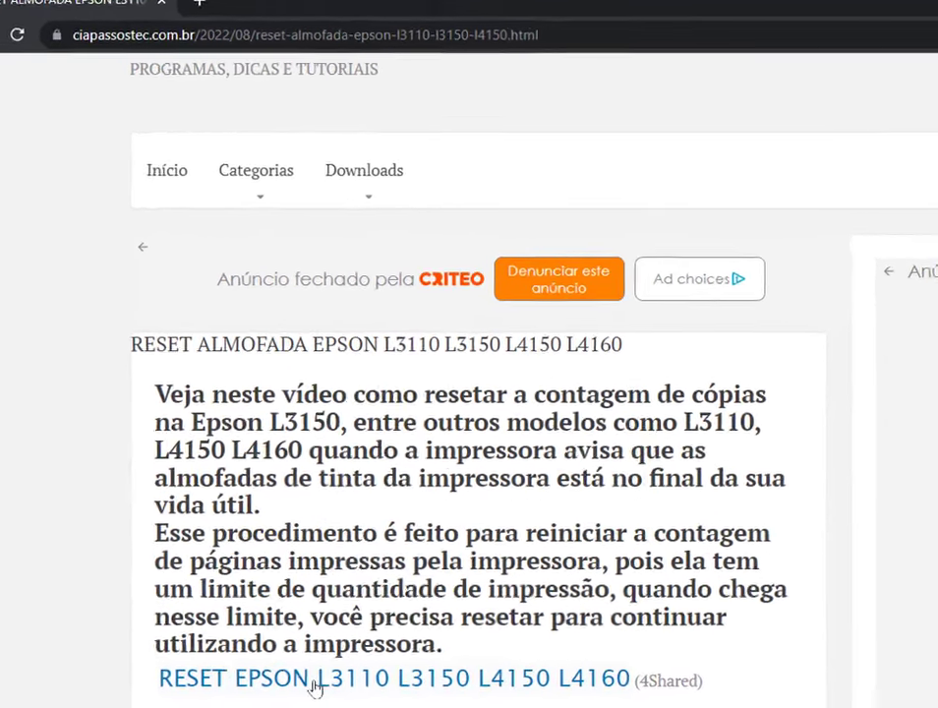
left_click(335, 608)
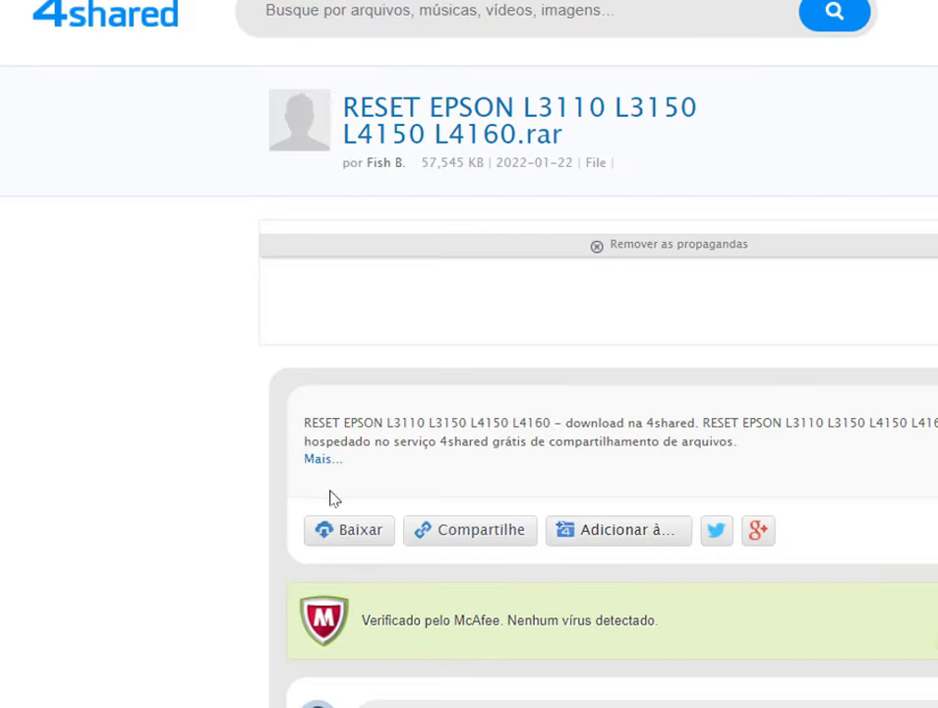
left_click(331, 546)
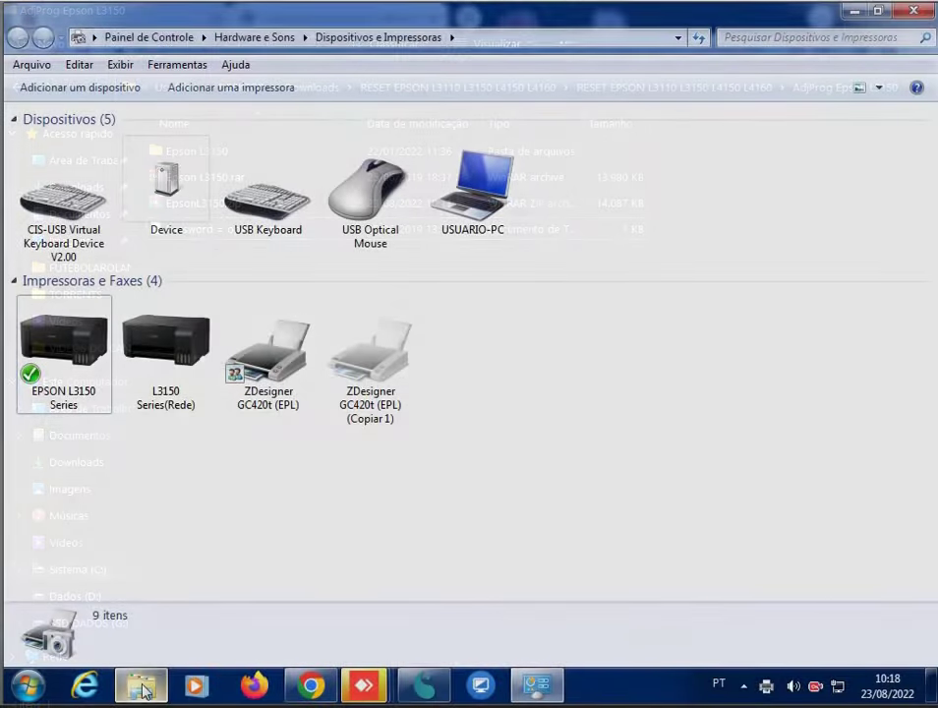
Extract the Epson L3150 archive from the EPSON documents folder into its own folder and open the nested Epson L3150 folder.
left_click(140, 685)
left_click(356, 295)
right_click(355, 295)
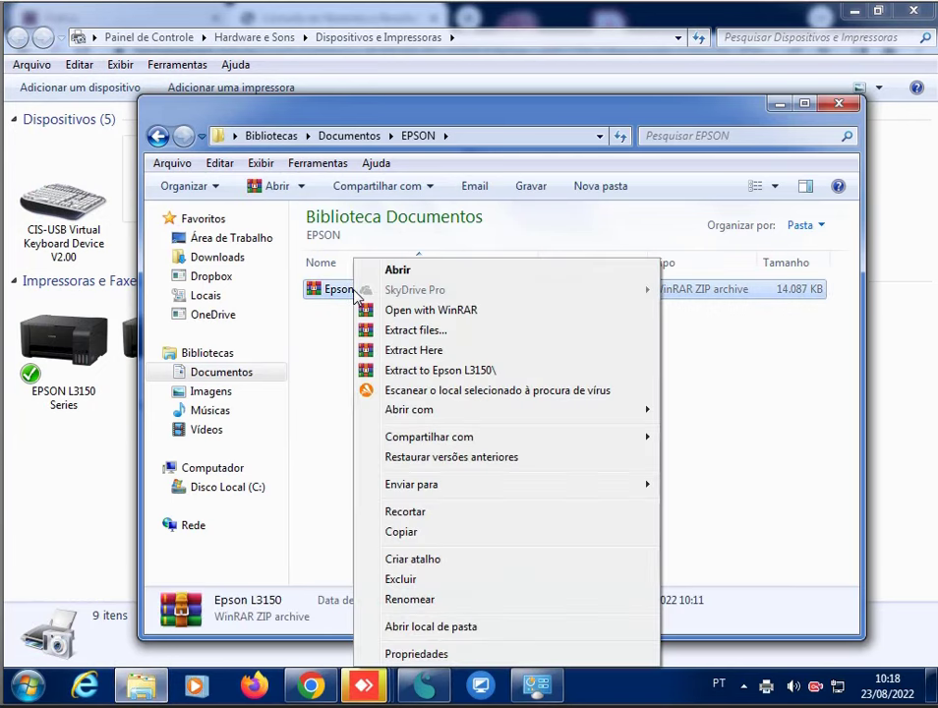
left_click(485, 374)
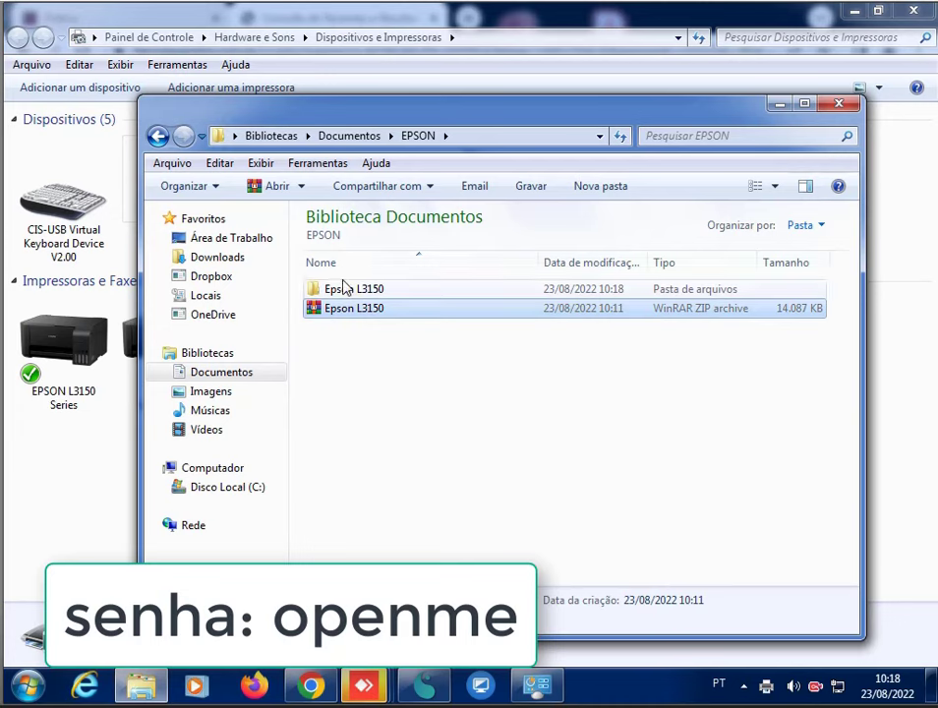
double_click(356, 293)
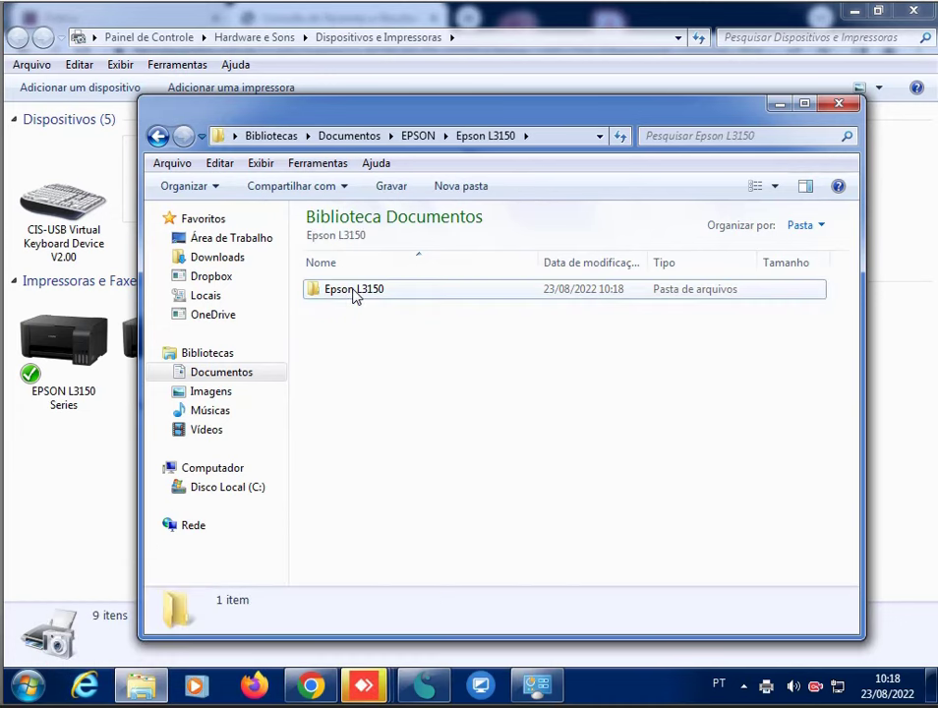
double_click(356, 291)
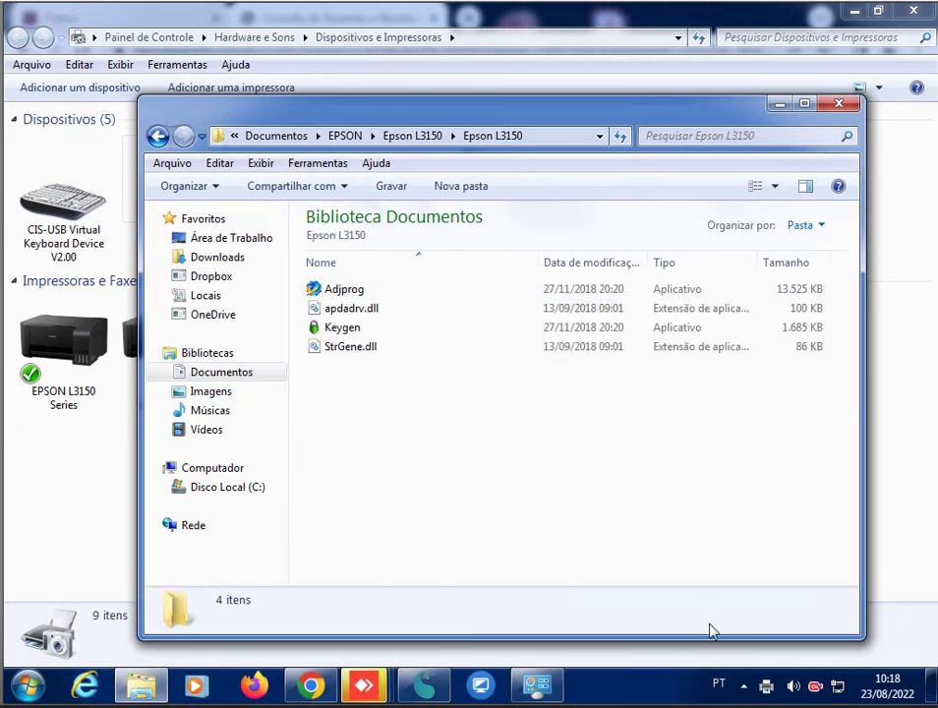
Check the antivirus status among the hidden notification icons, and run Adjprog as administrator.
left_click(743, 685)
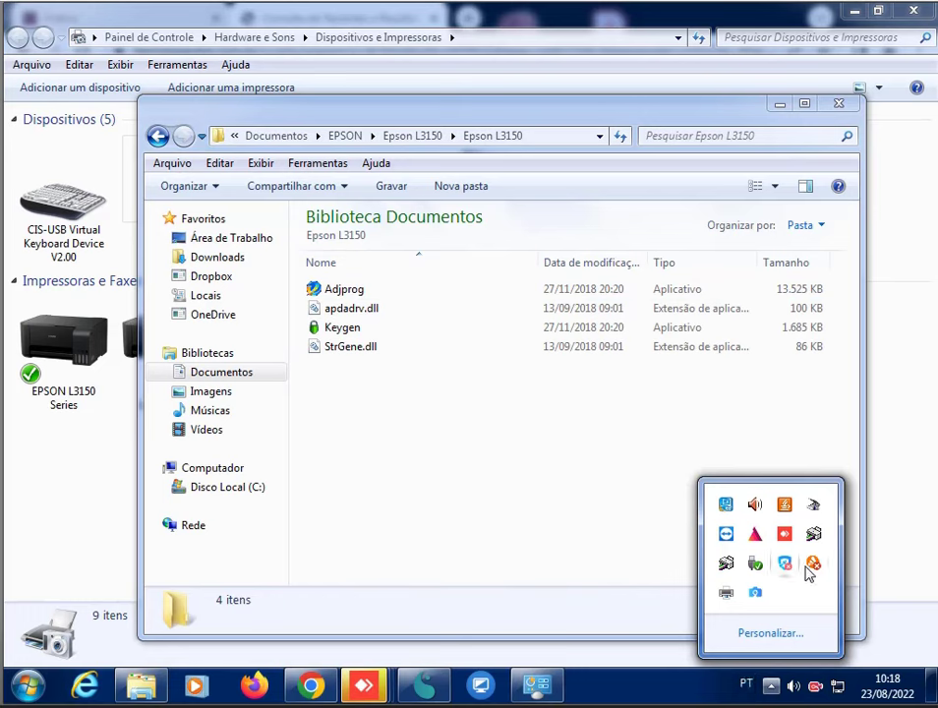
left_click(501, 501)
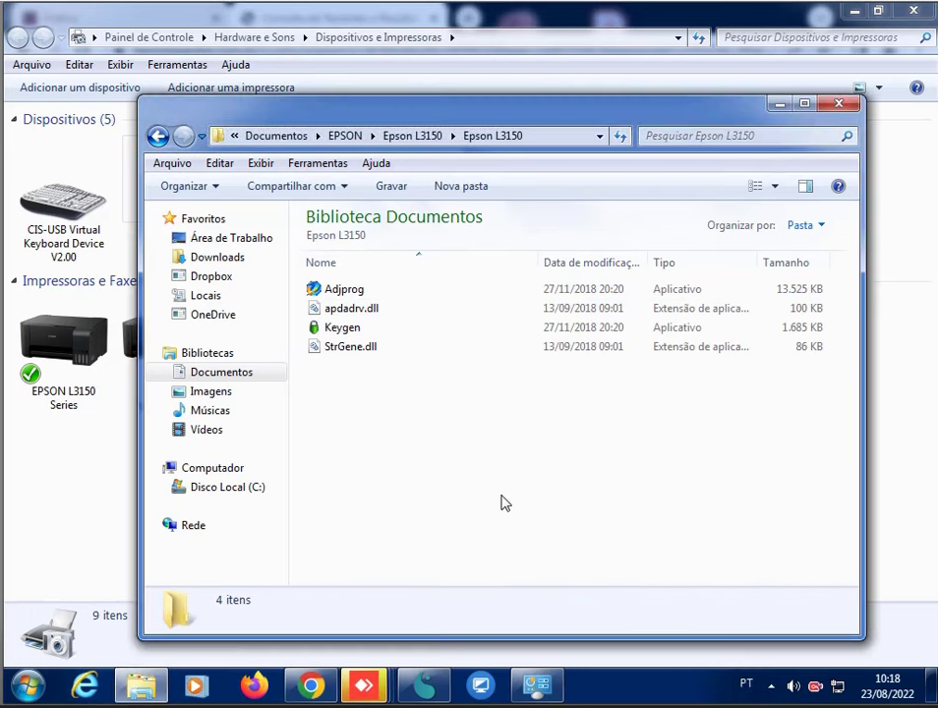
right_click(337, 295)
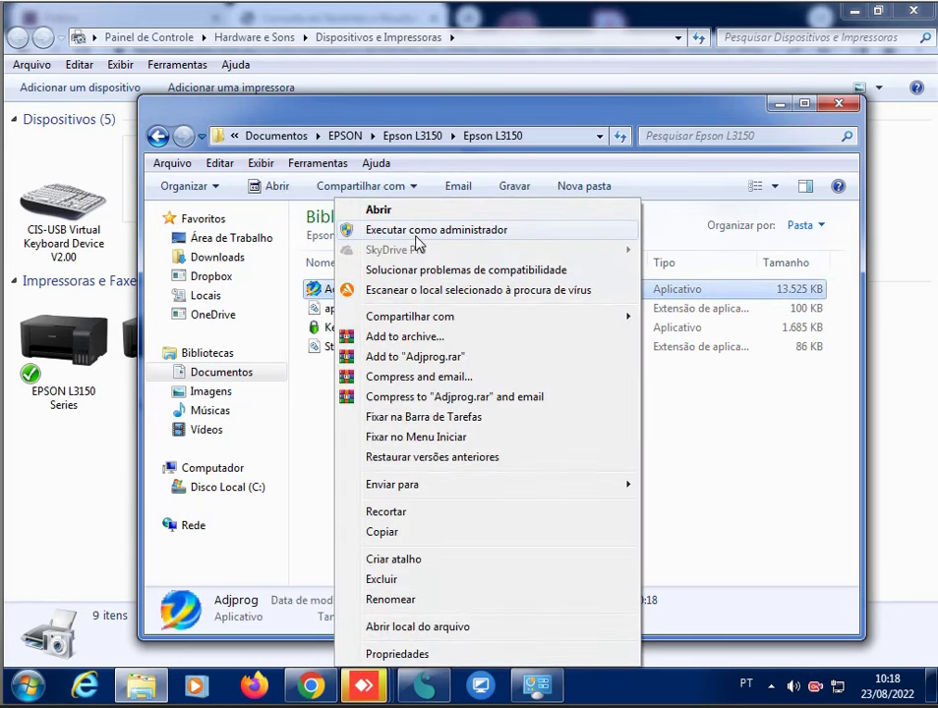
left_click(426, 230)
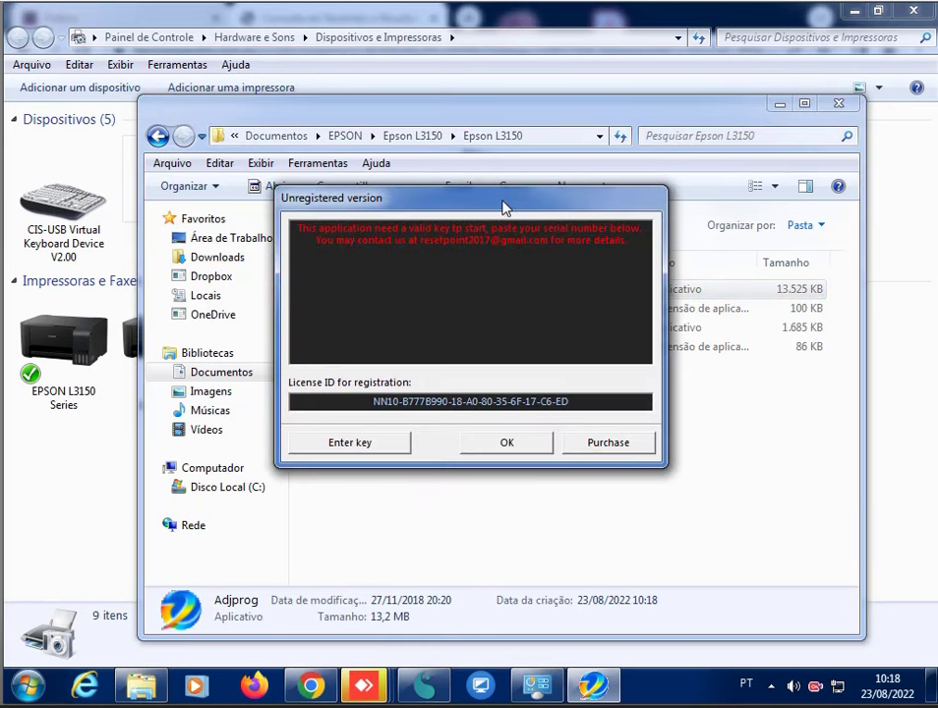
Move the Unregistered version window clear of the file list and copy its license ID.
left_click_drag(504, 207, 673, 218)
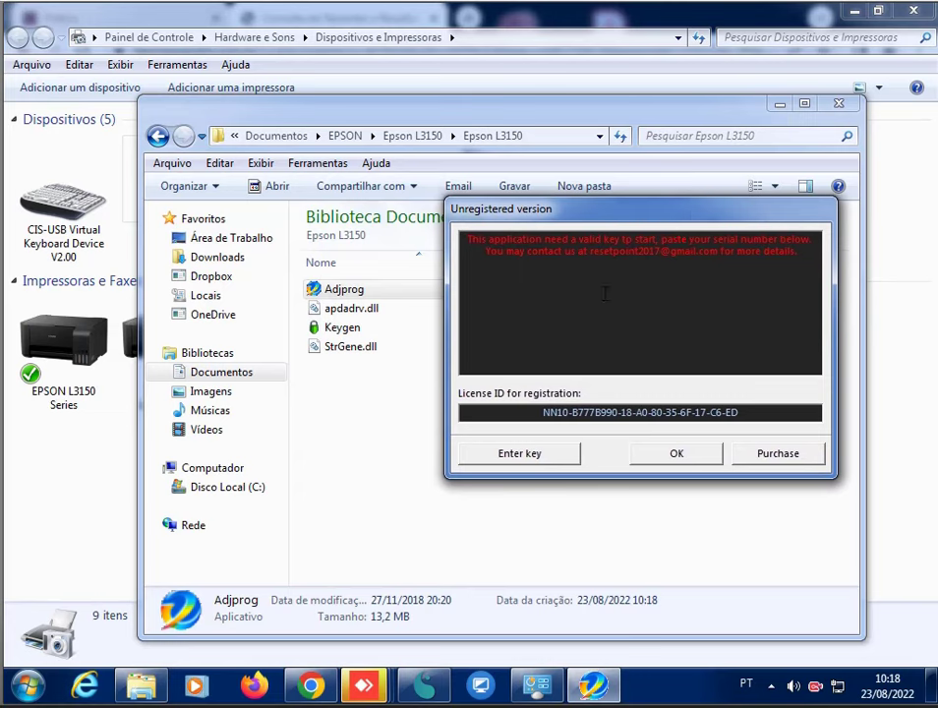
left_click_drag(739, 411, 517, 418)
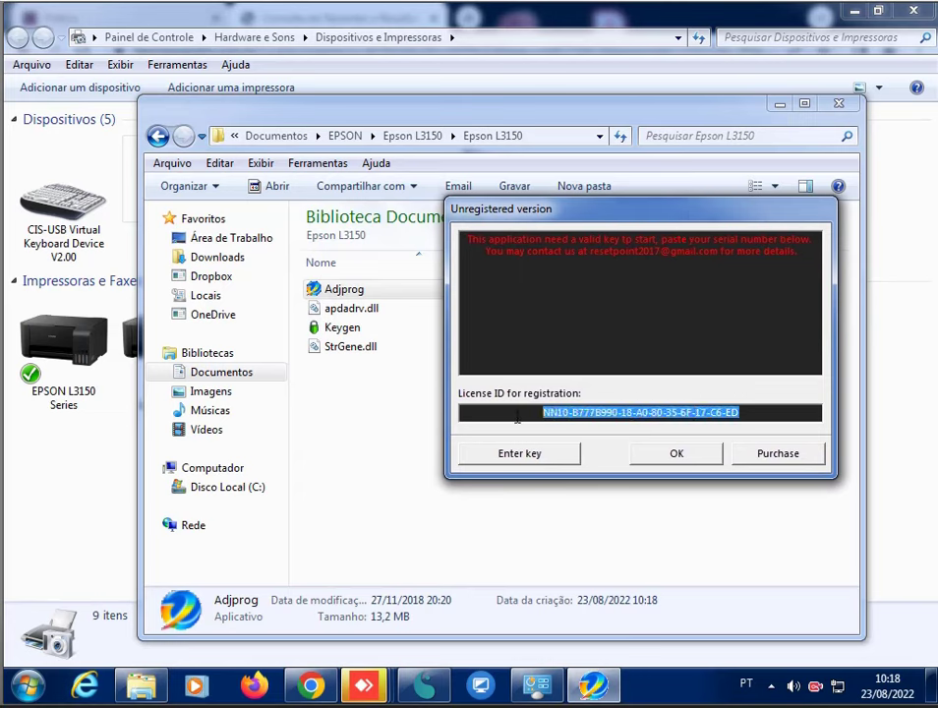
right_click(555, 414)
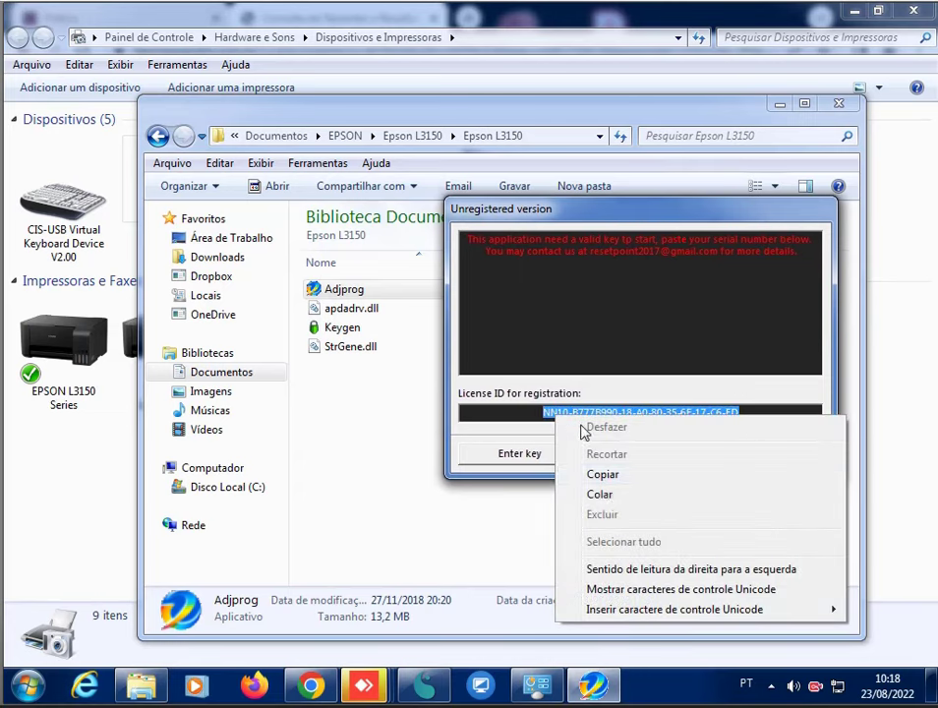
left_click(605, 476)
Paste the license ID into a new WordPad document, move that document aside and return to the registration window.
left_click(27, 686)
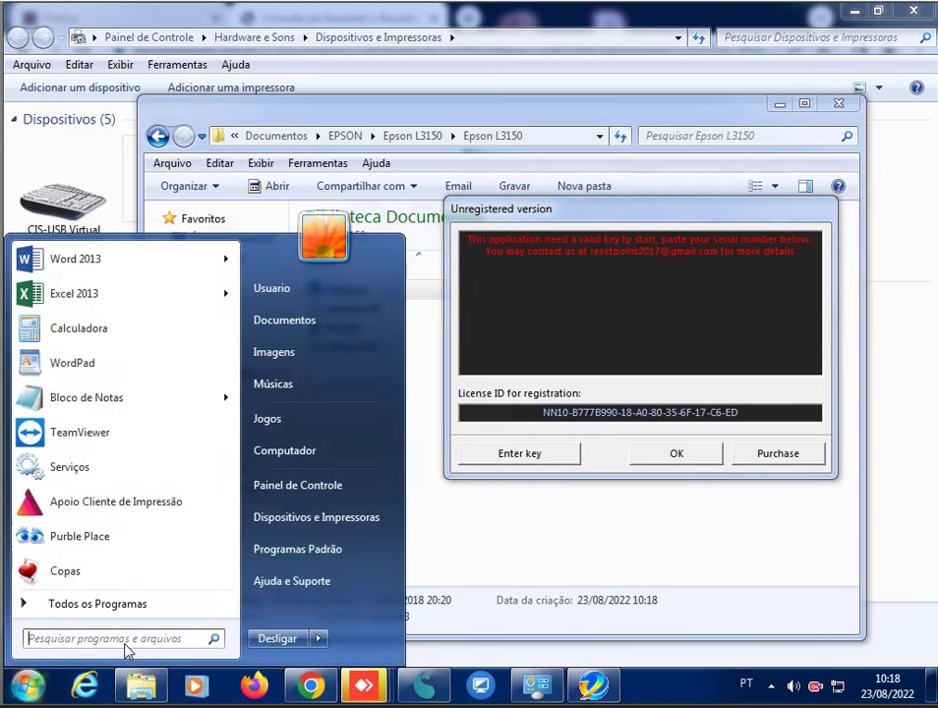
type("word")
left_click(65, 307)
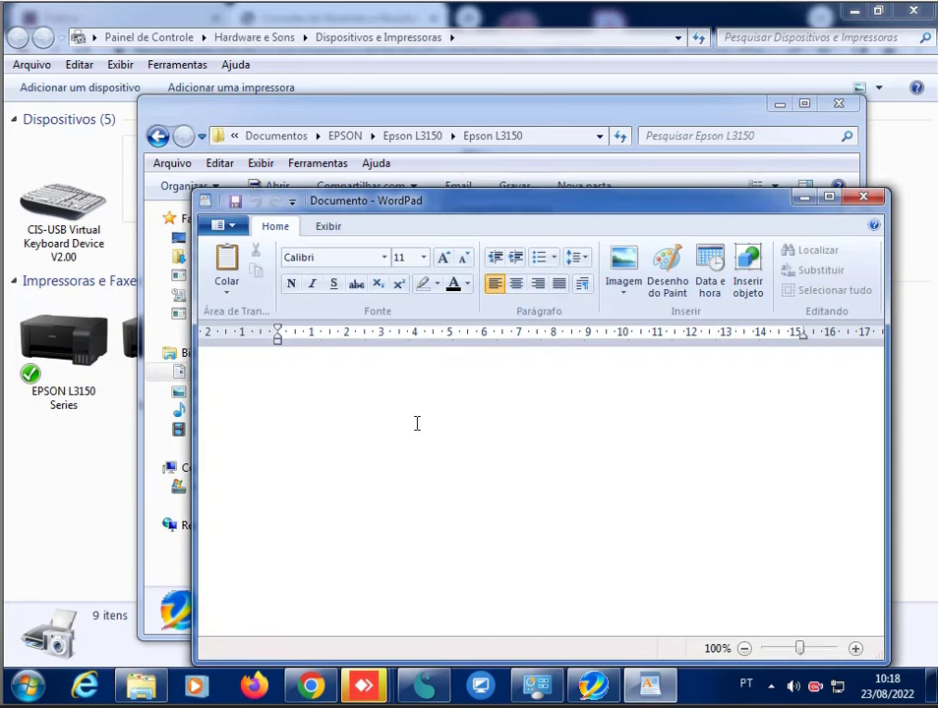
key("ctrl+v")
left_click_drag(710, 212, 854, 498)
left_click(389, 422)
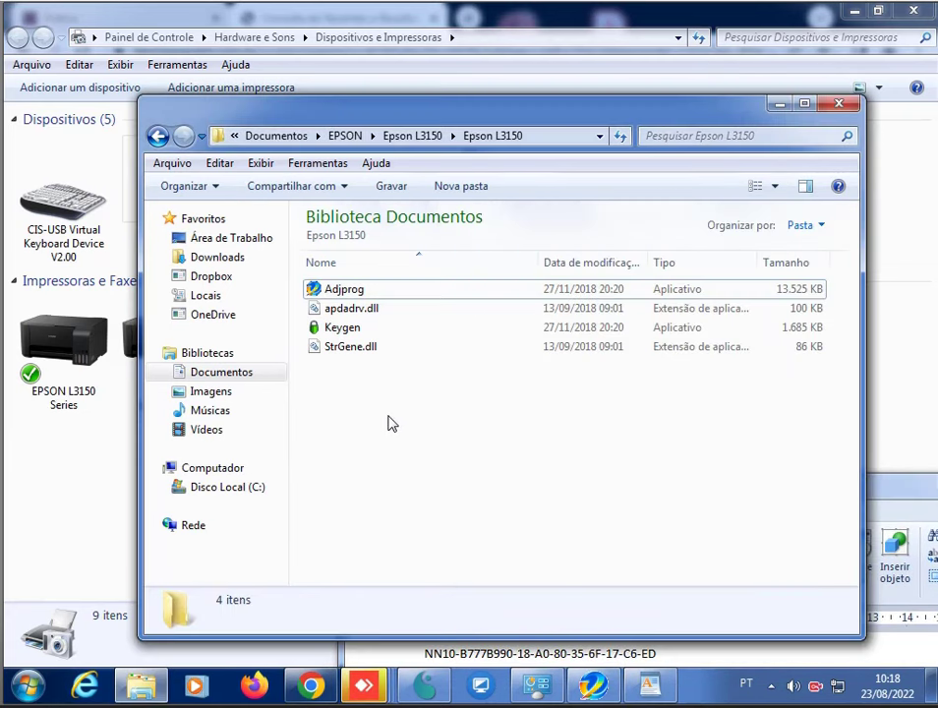
left_click(594, 688)
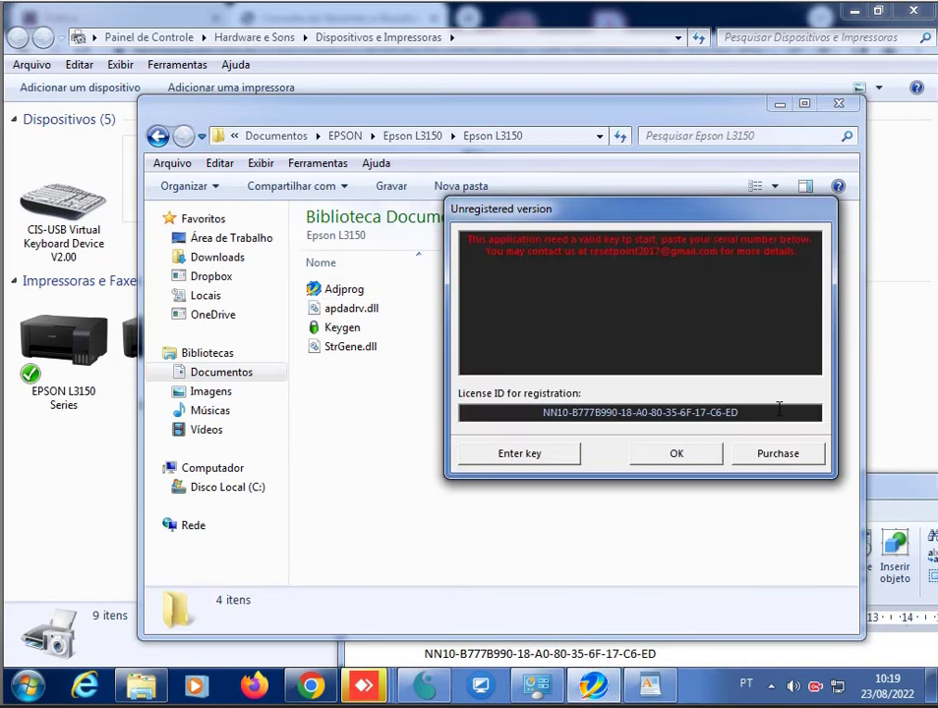
Run Keygen as administrator, paste the license ID into its LicenseID parameter and generate a new activation key.
right_click(341, 334)
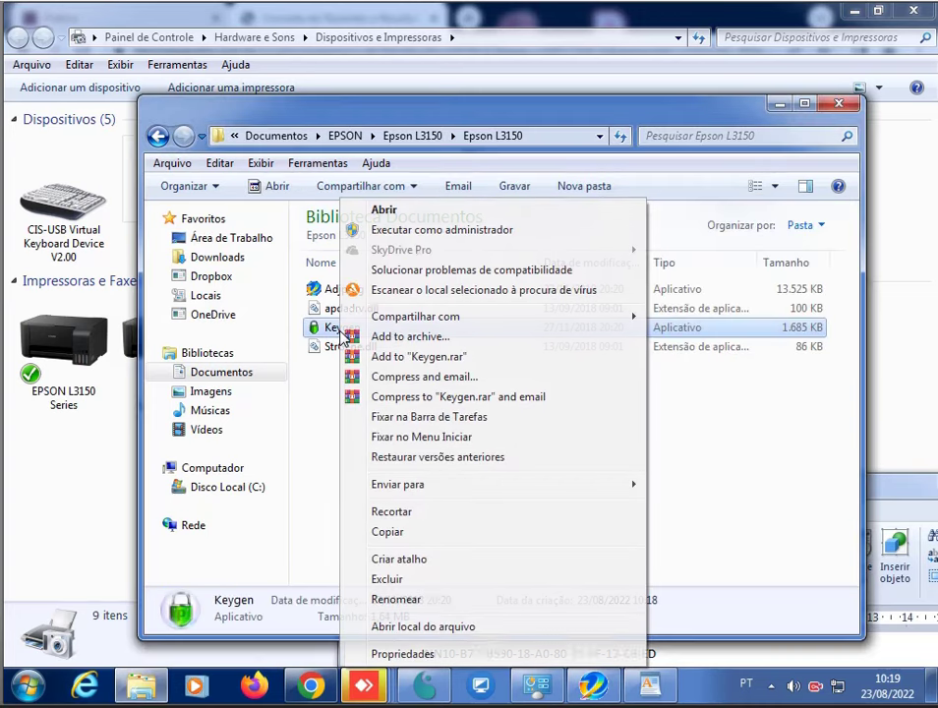
left_click(410, 239)
left_click(443, 258)
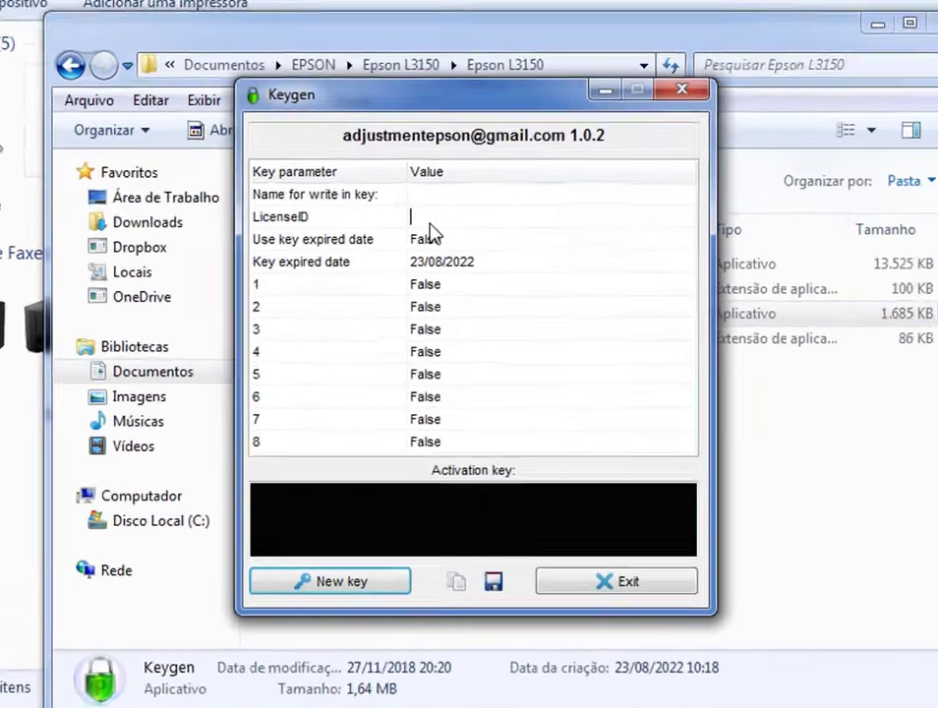
key("ctrl+v")
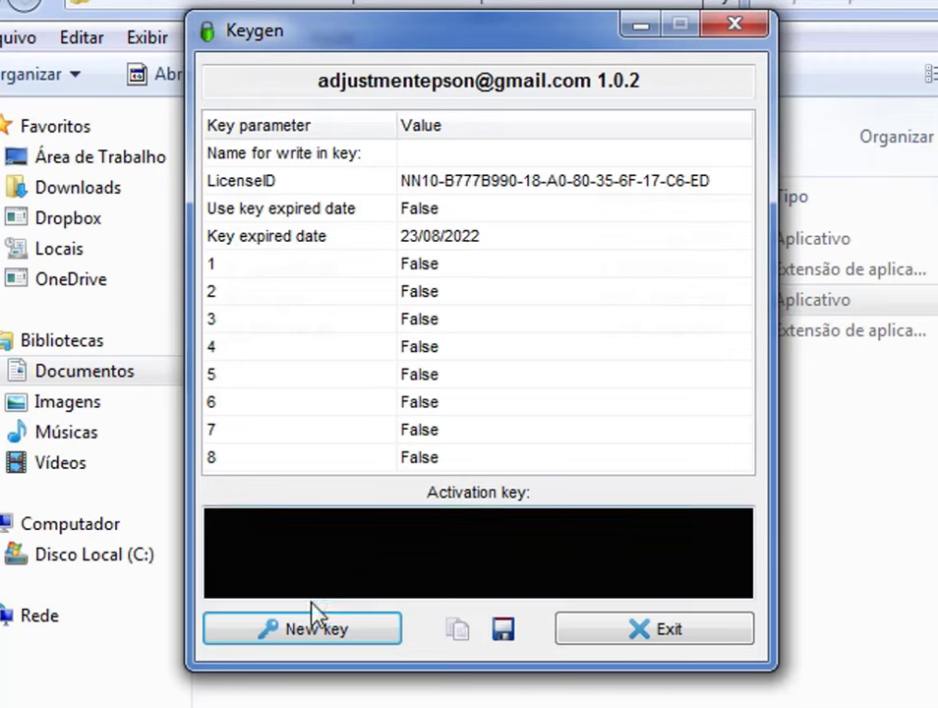
left_click(318, 637)
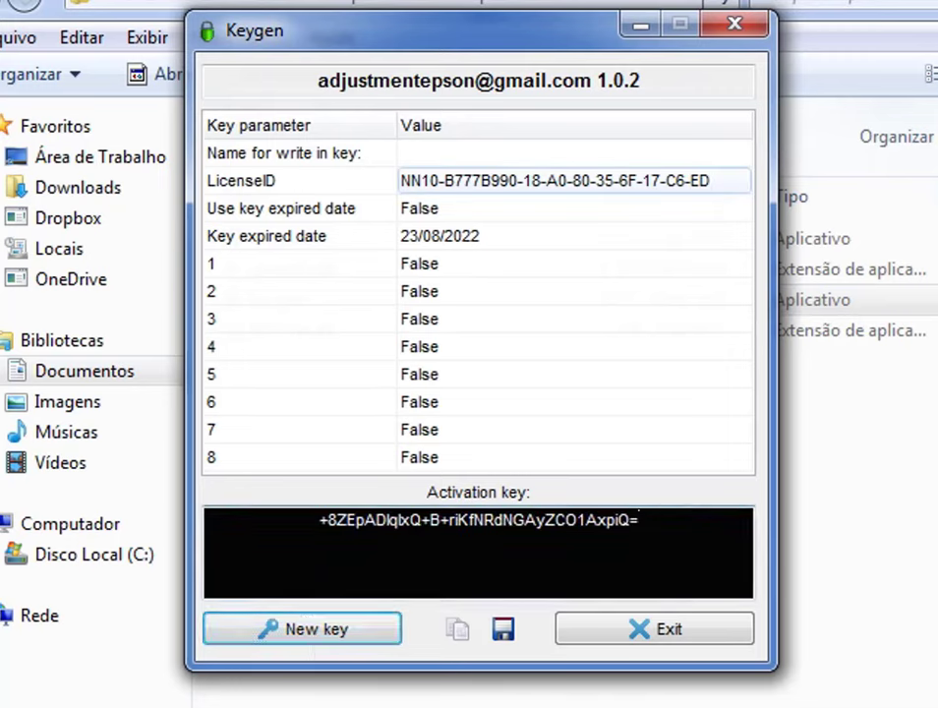
Copy the generated activation key, paste it into the registration window's activation key field and confirm.
left_click_drag(651, 520, 207, 479)
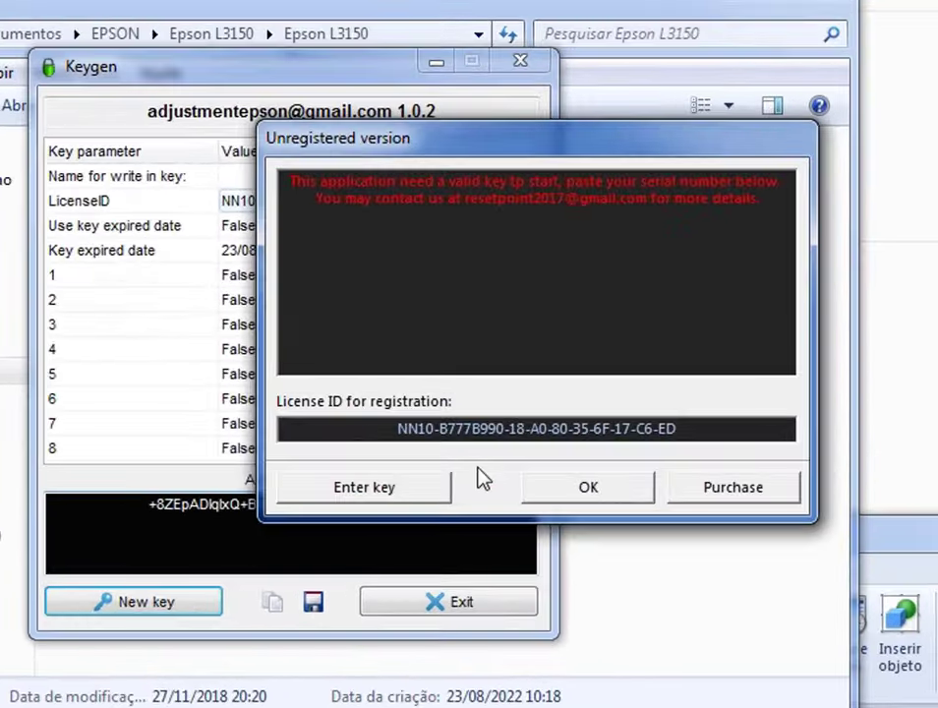
left_click(361, 492)
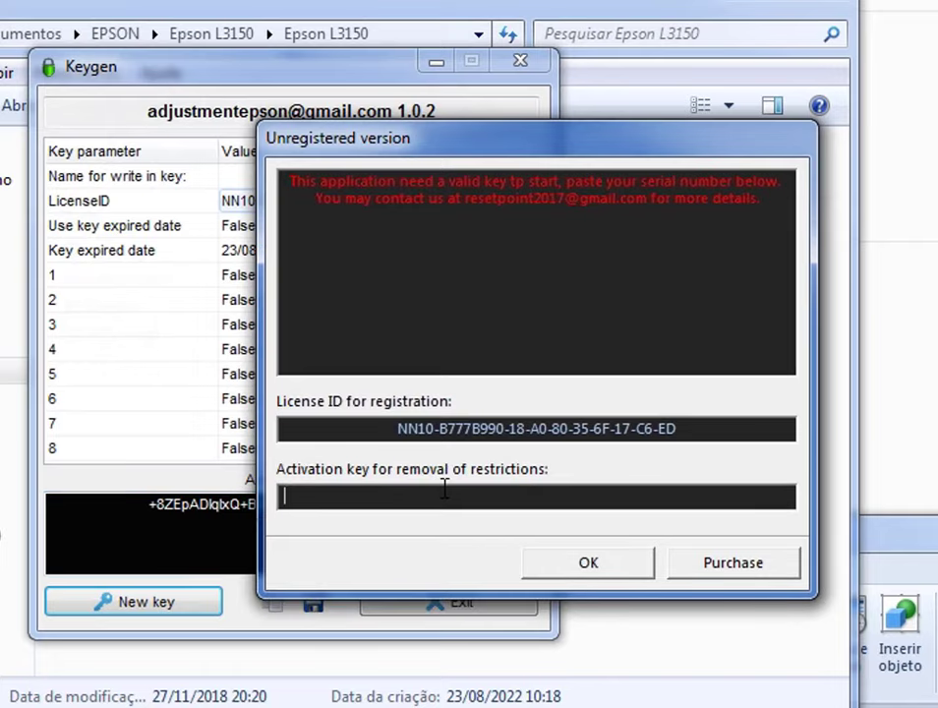
key("ctrl+v")
left_click(578, 569)
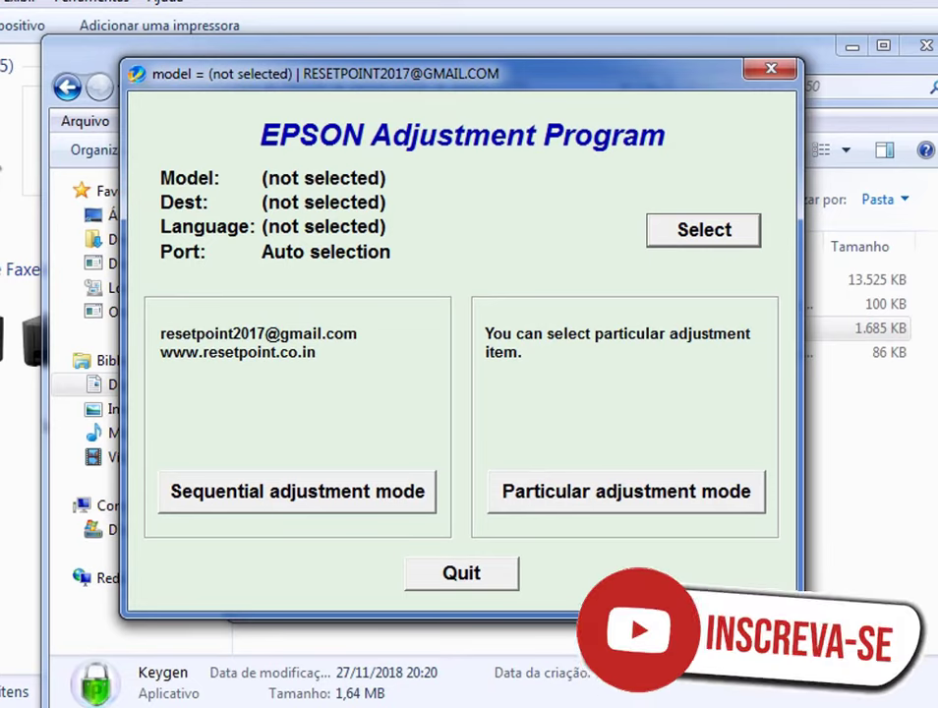
Set the model to L3150 and the port to USB003 (L3150 Series), and enter Particular adjustment mode.
left_click(695, 246)
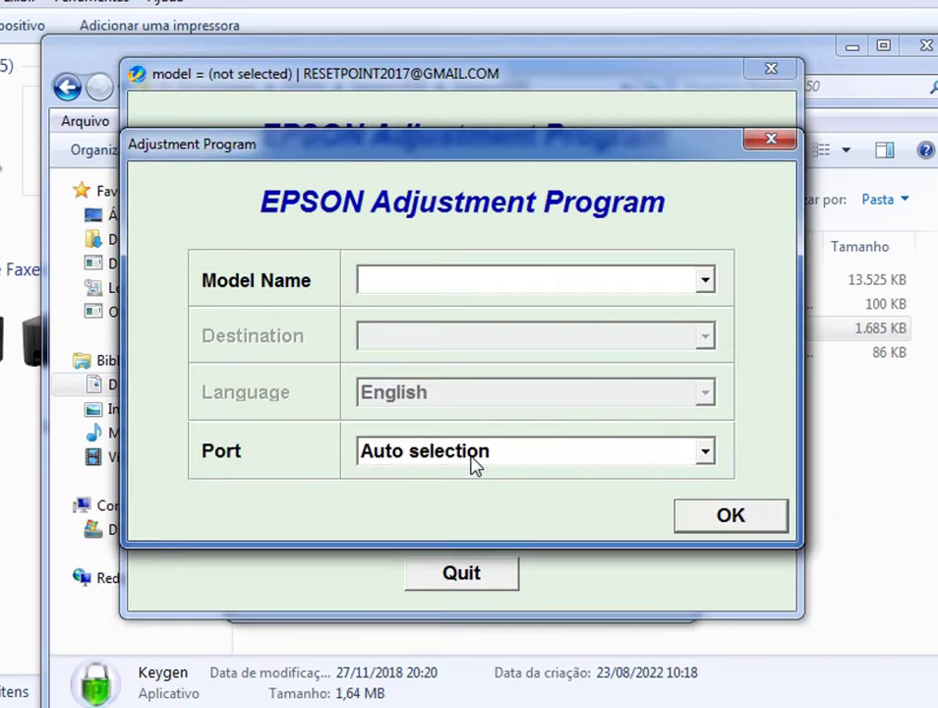
left_click(704, 282)
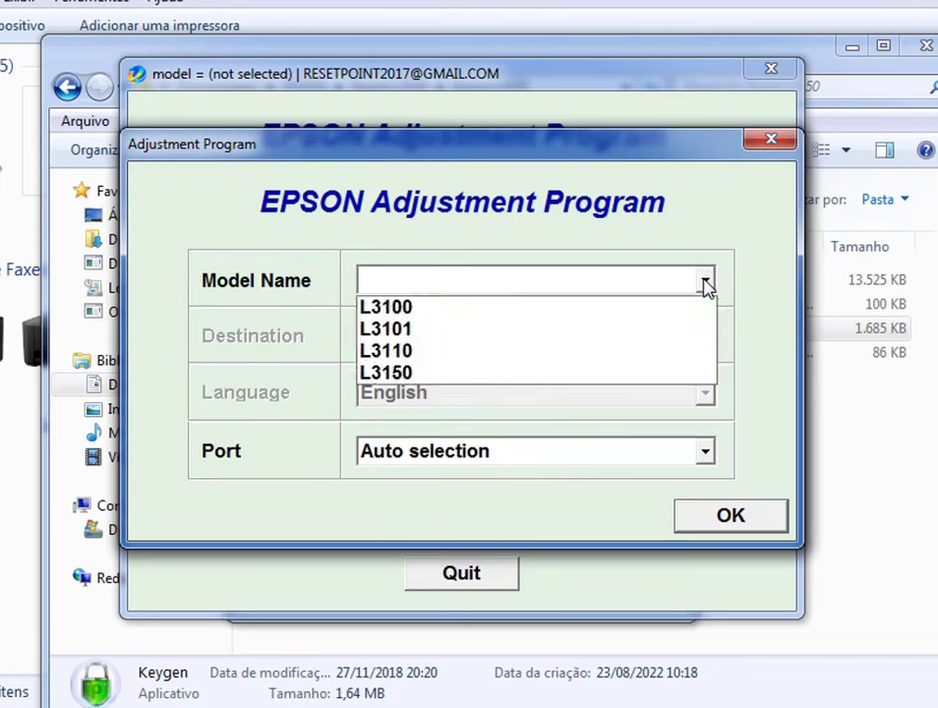
left_click(424, 375)
left_click(484, 458)
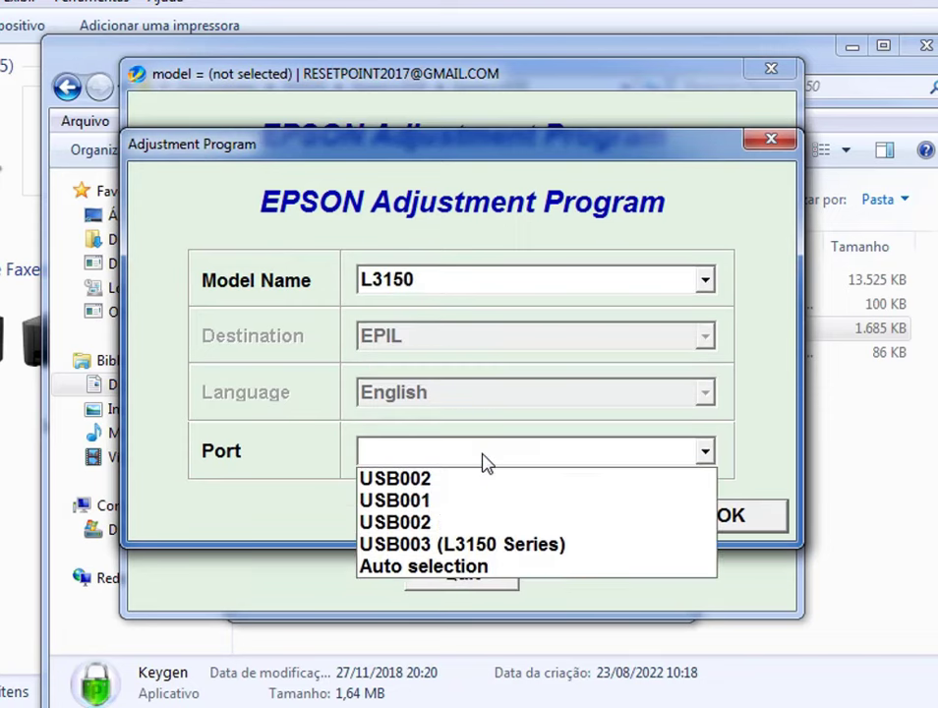
left_click(416, 552)
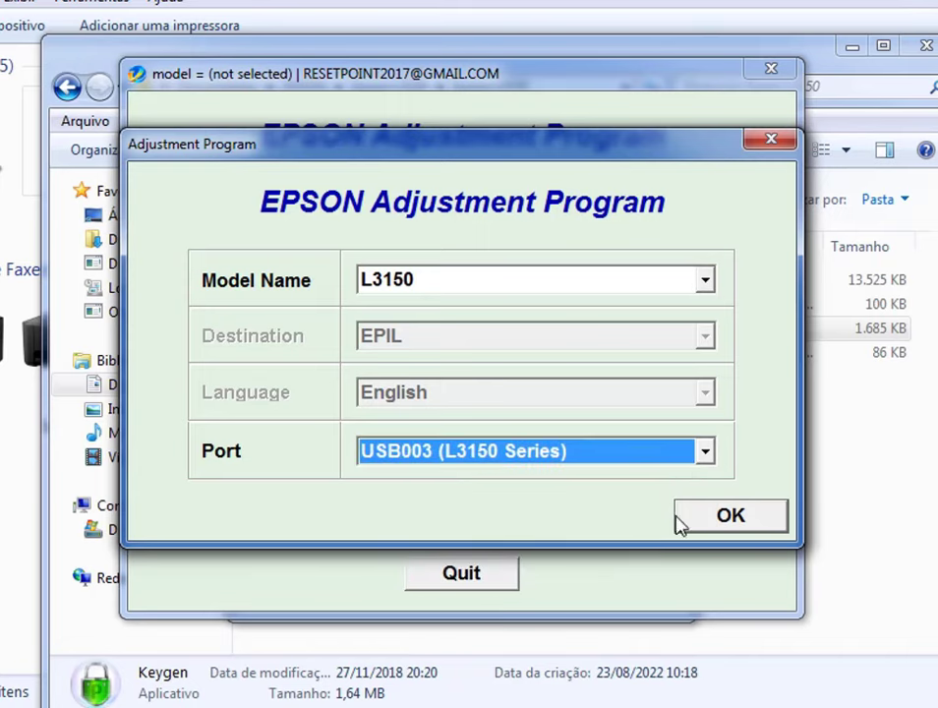
left_click(722, 530)
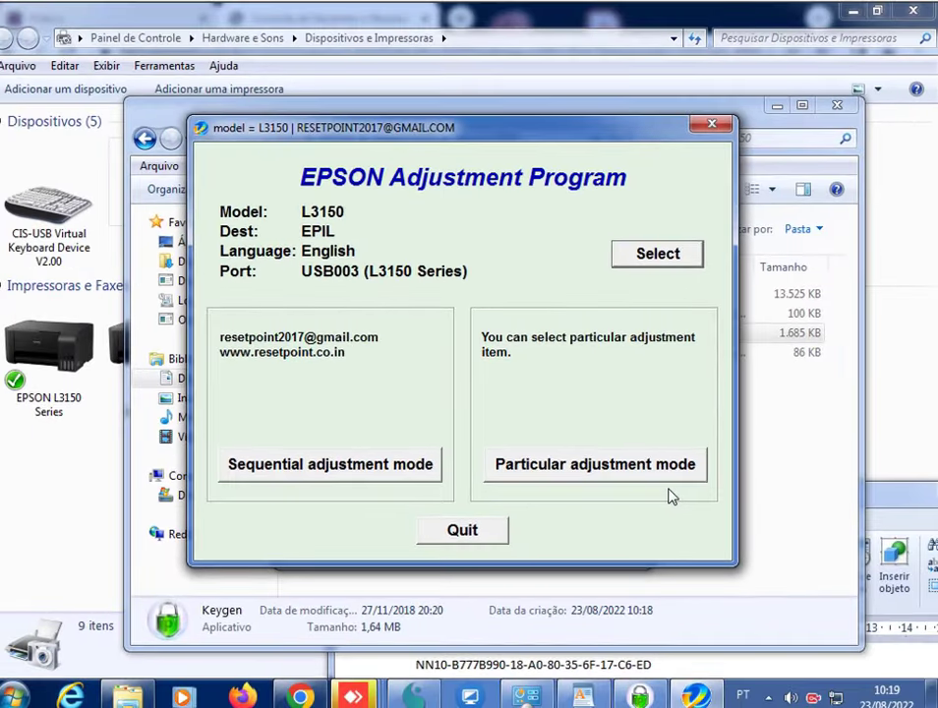
left_click(595, 464)
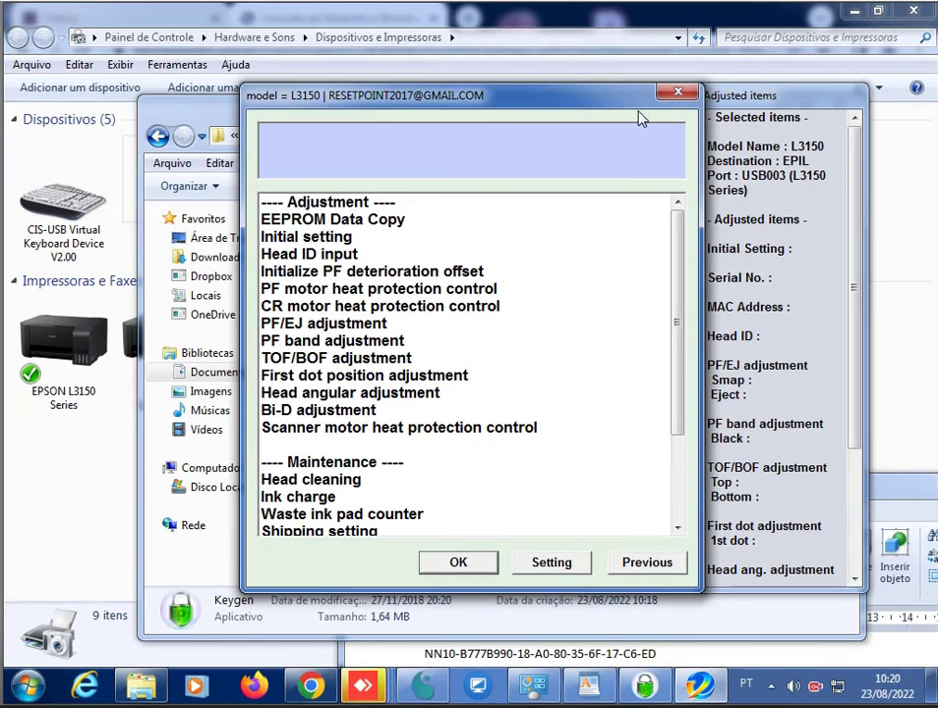
Open the Waste ink pad counter maintenance function and check the current values of the main and platen pad counters.
mouse_move(621, 117)
left_mouse_down()
mouse_move(580, 227)
mouse_move(583, 398)
mouse_move(595, 74)
left_mouse_up()
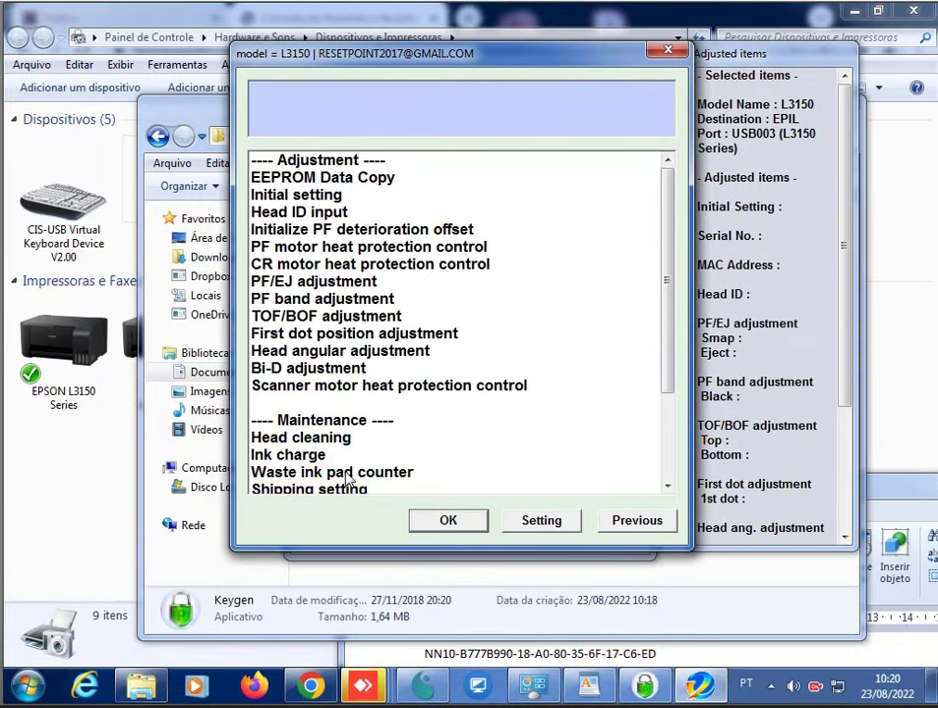
left_click(335, 472)
left_click(444, 527)
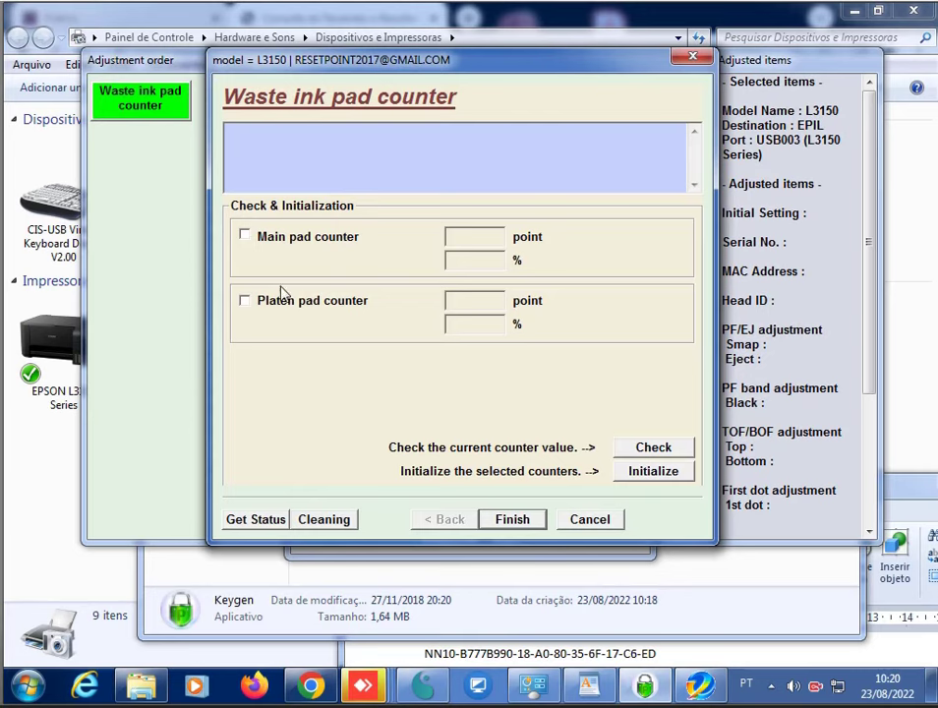
left_click(245, 236)
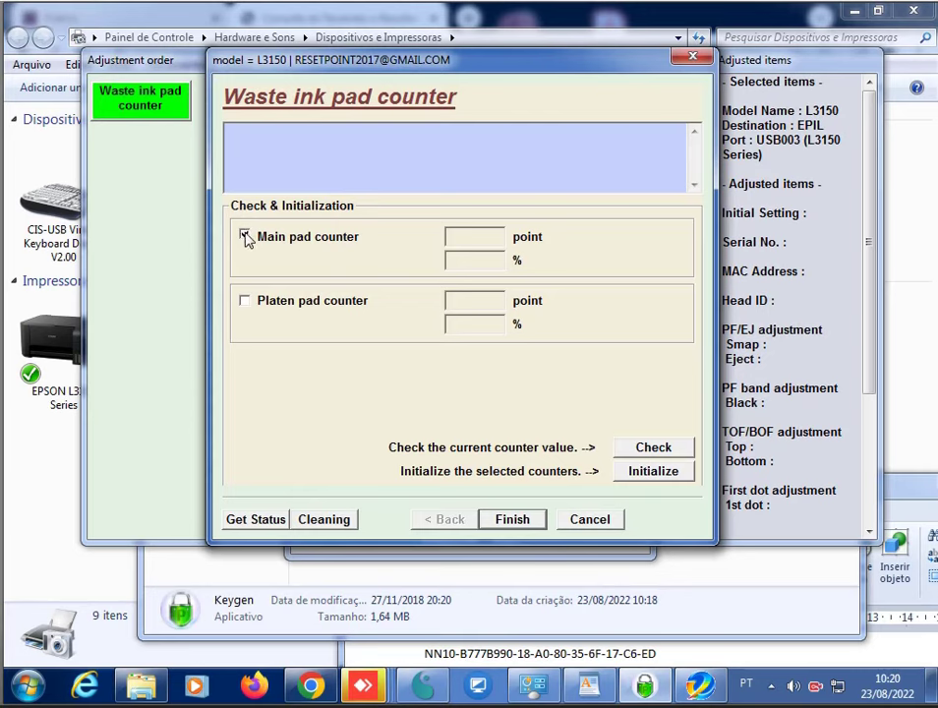
left_click(245, 300)
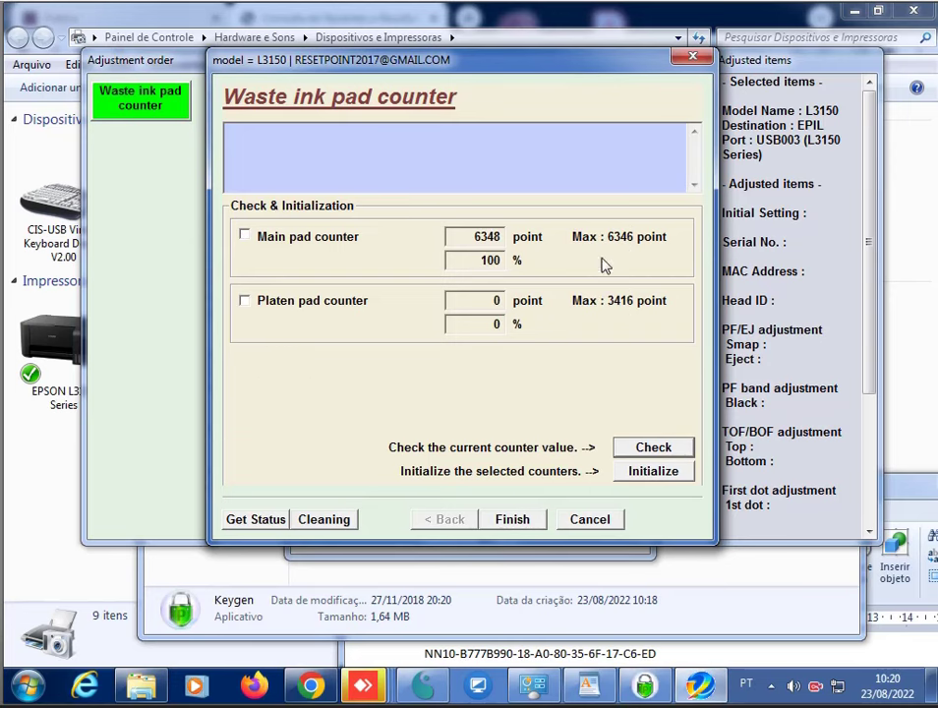
Initialize both the main pad counter and the platen pad counter, confirming the reset and the printer power-off request.
left_click(243, 236)
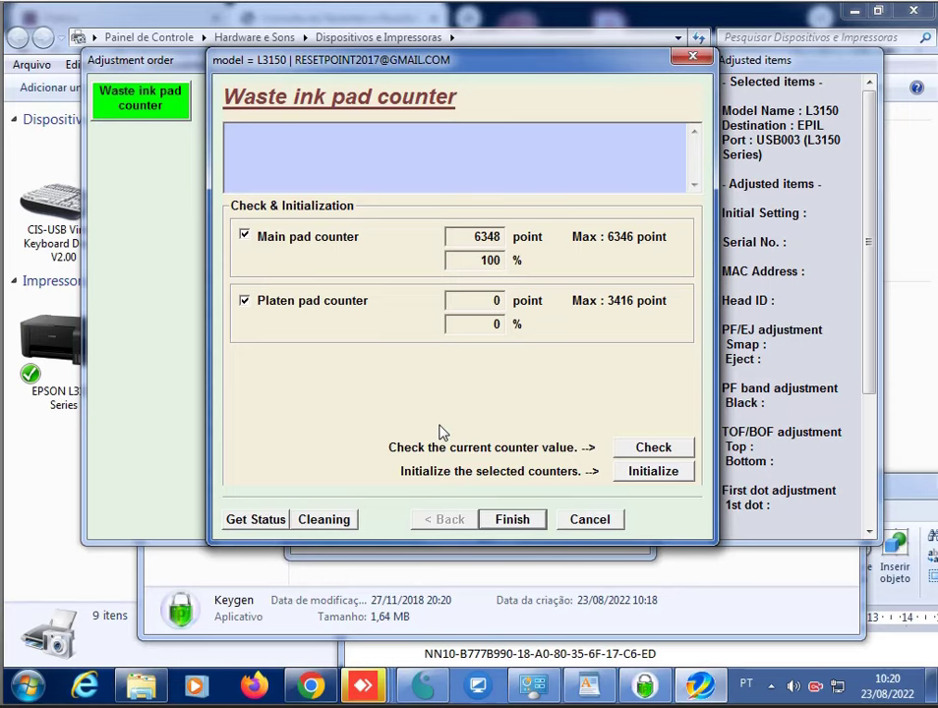
left_click(654, 474)
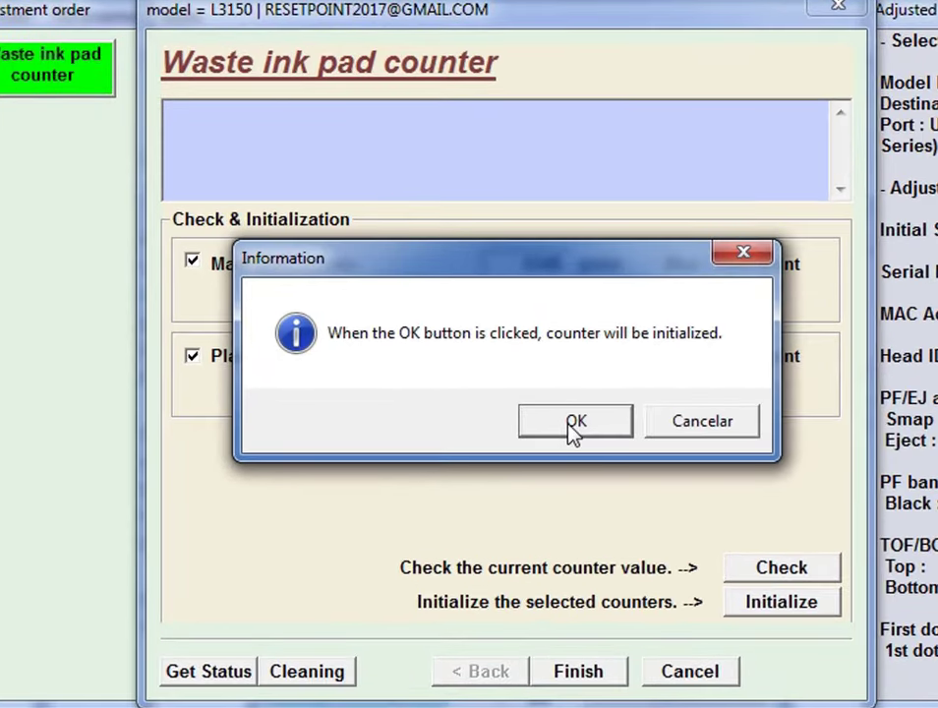
left_click(573, 431)
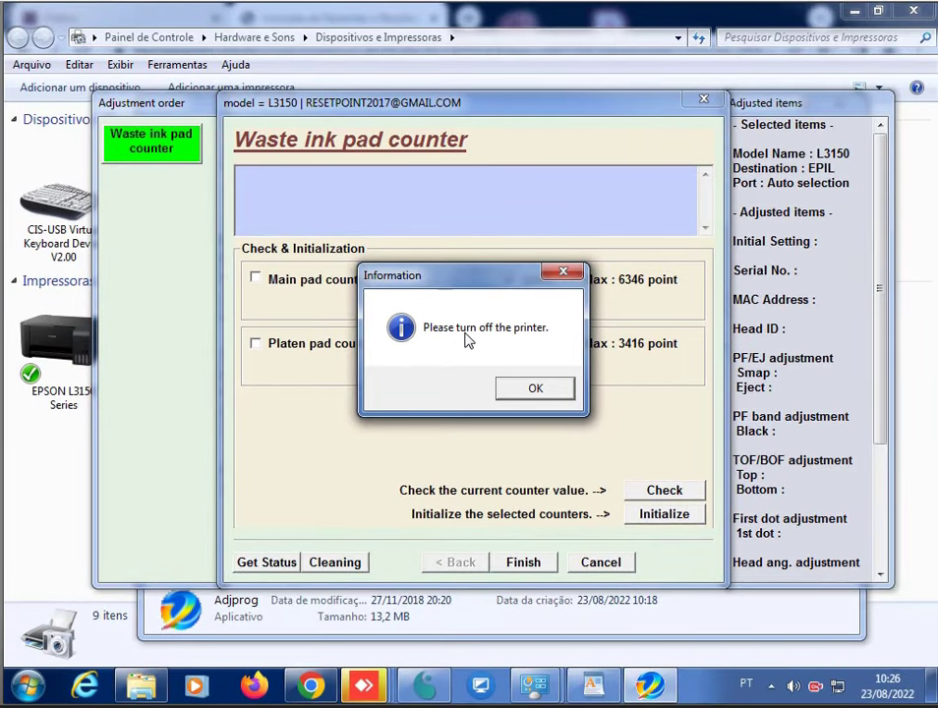
left_click(544, 391)
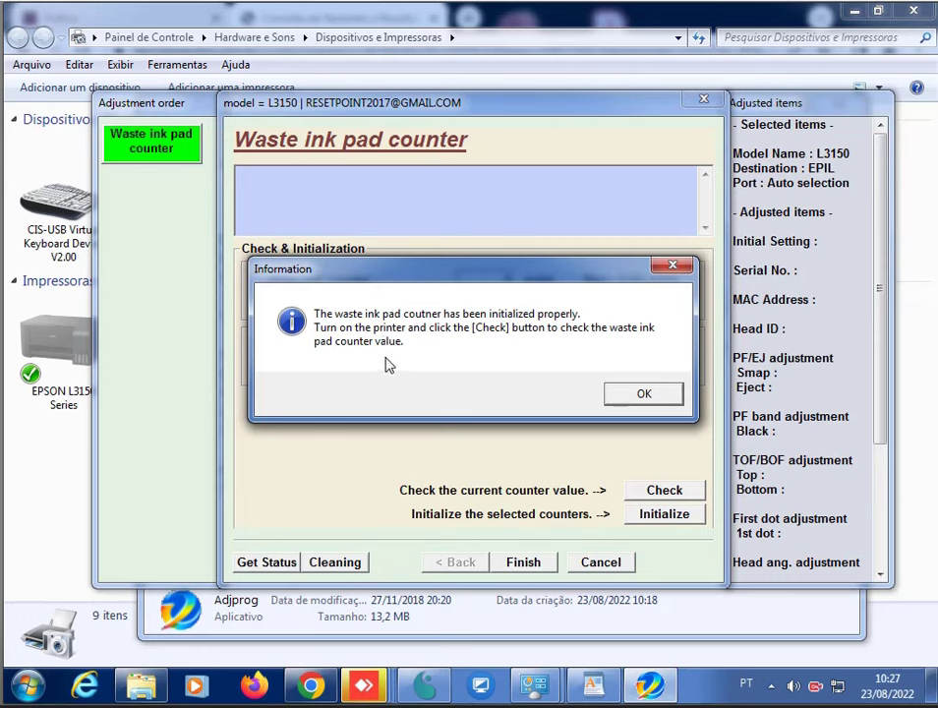
left_click(641, 393)
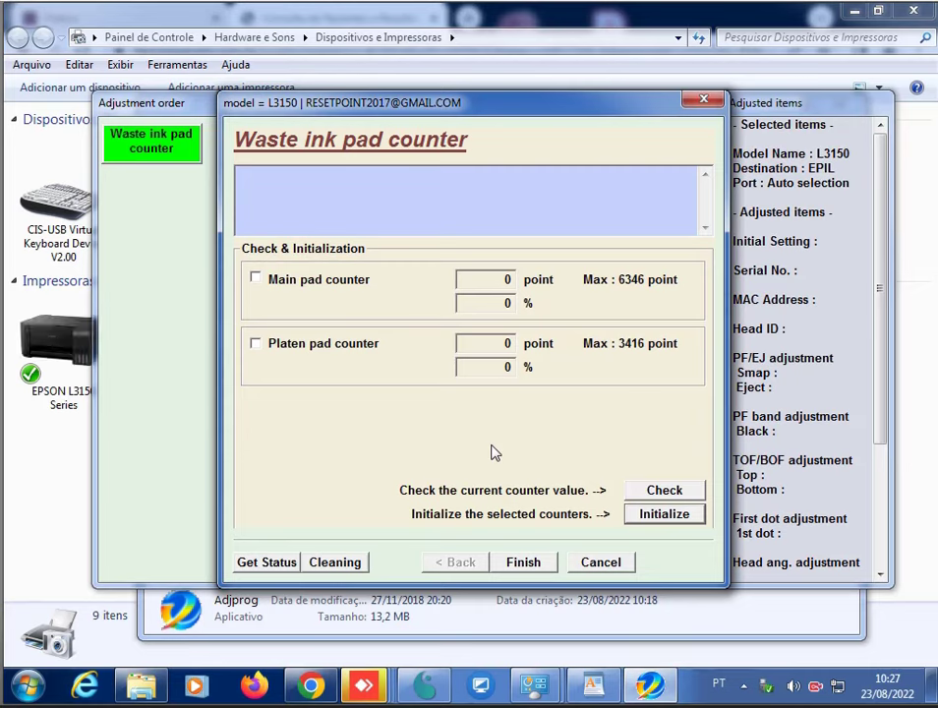
Check the main and platen pad counter values again and finish the waste ink pad adjustment.
left_click(256, 281)
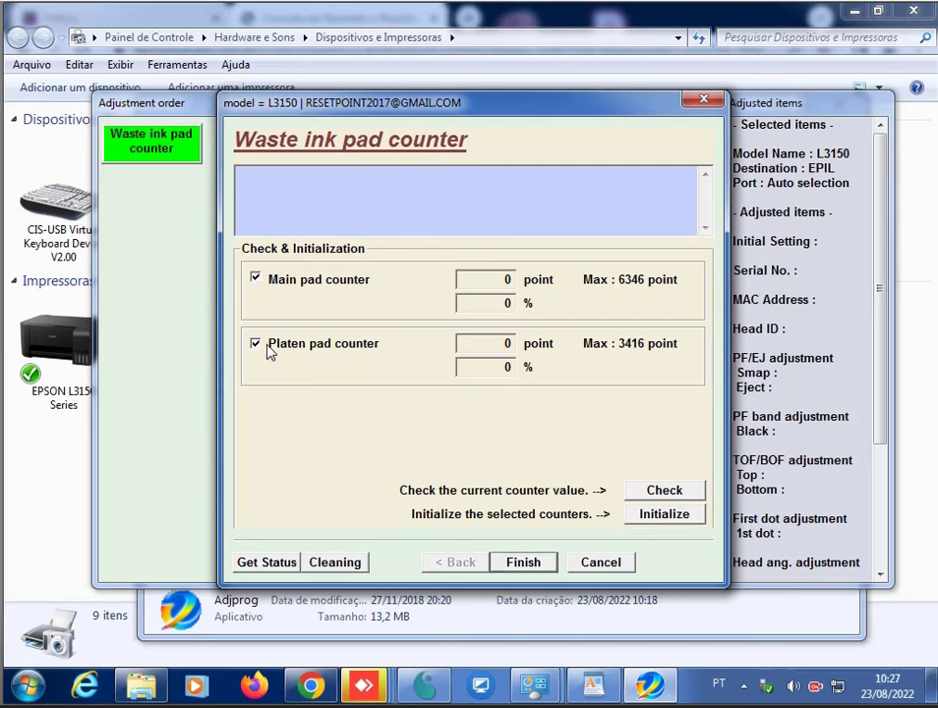
left_click(660, 496)
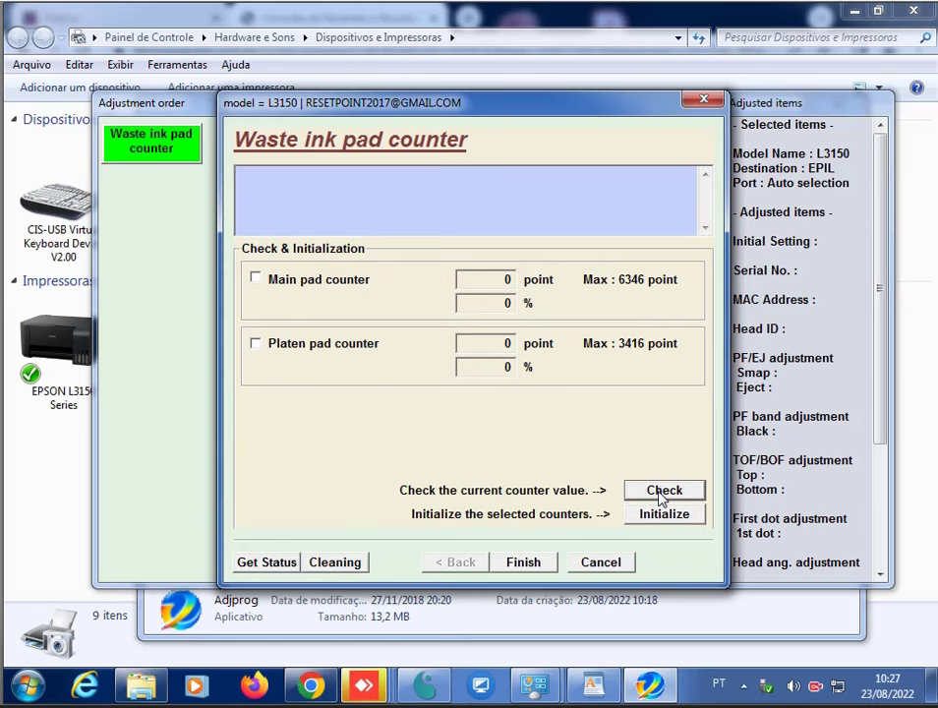
left_click(523, 562)
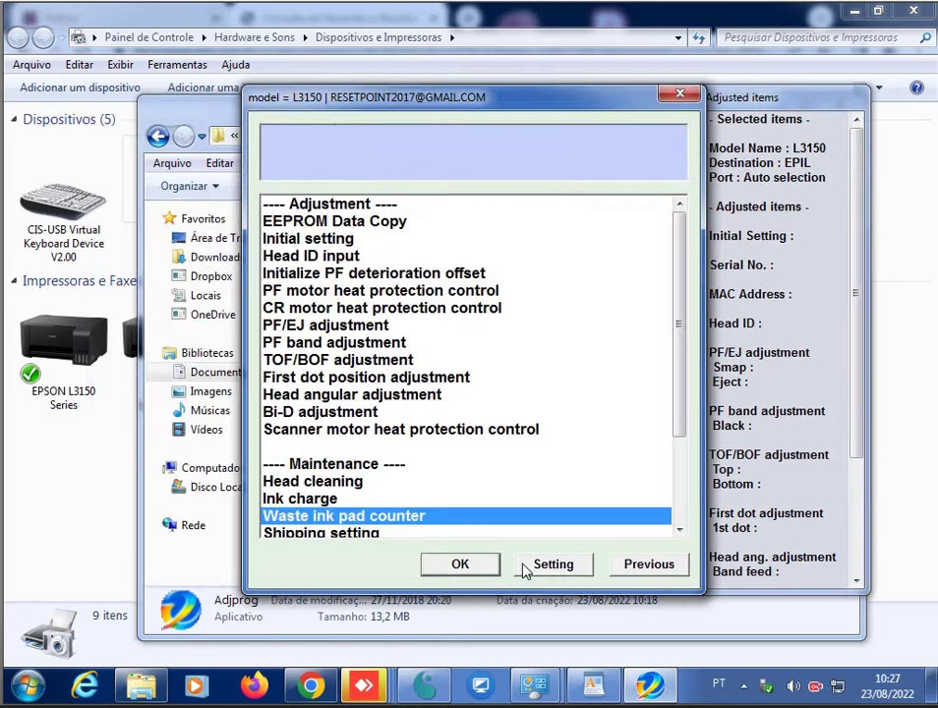
Close the adjustment program and the Epson L3150 folder window.
left_click(681, 95)
left_click(718, 129)
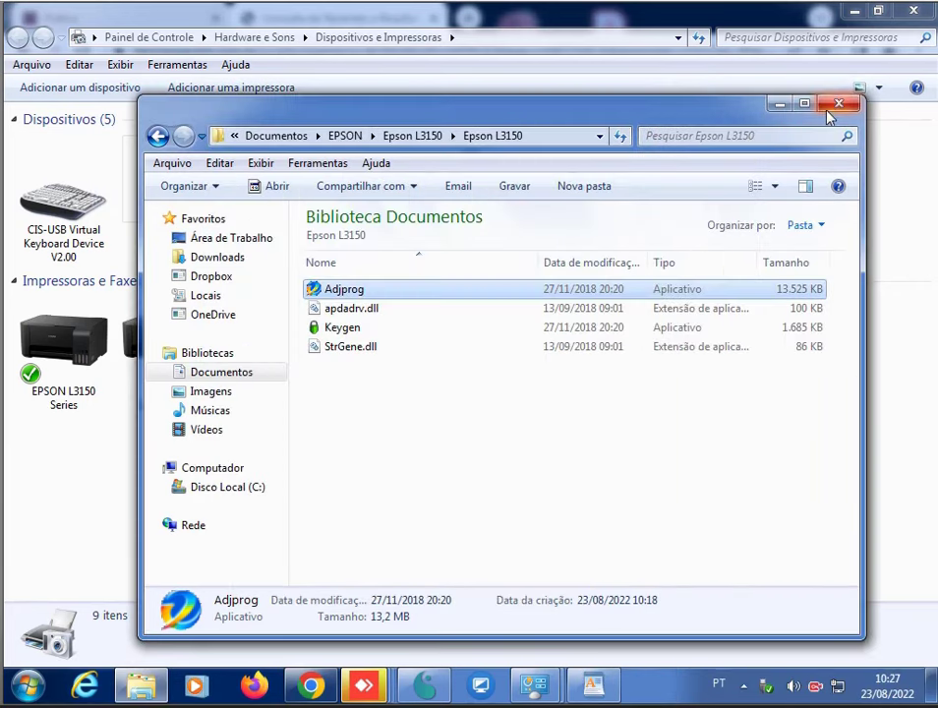
left_click(840, 105)
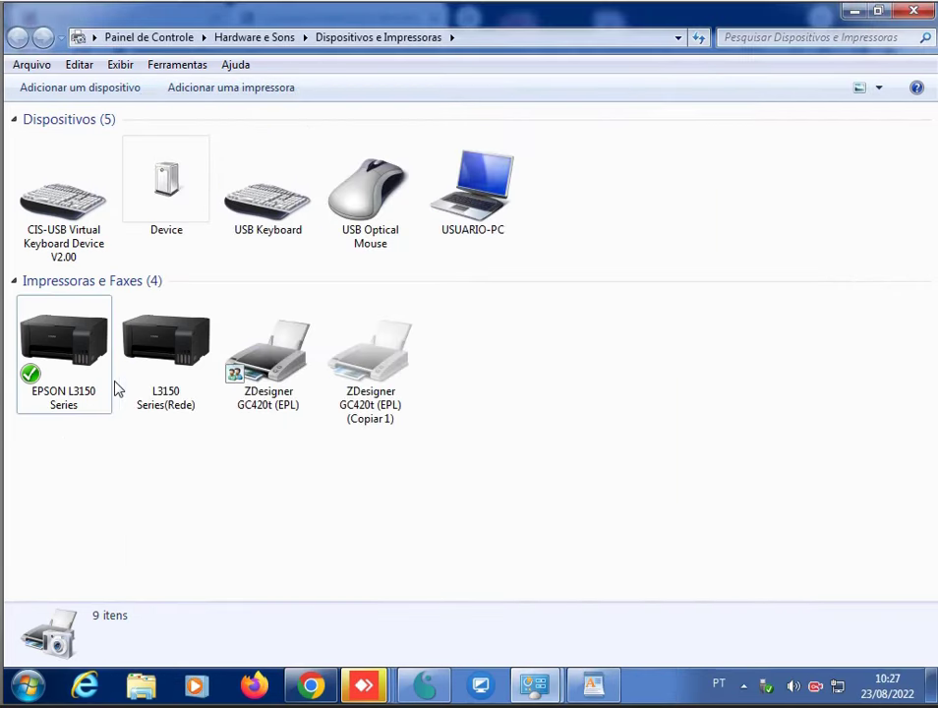
Print a test page from the properties of the EPSON L3150 Series printer and open its print queue.
right_click(69, 336)
left_click(175, 468)
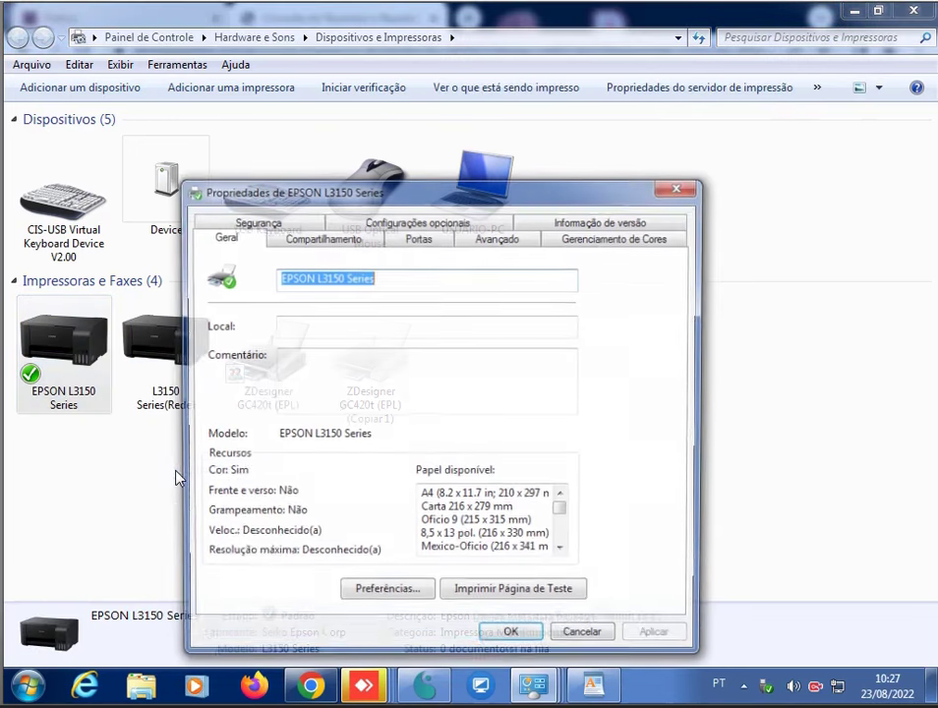
left_click(498, 595)
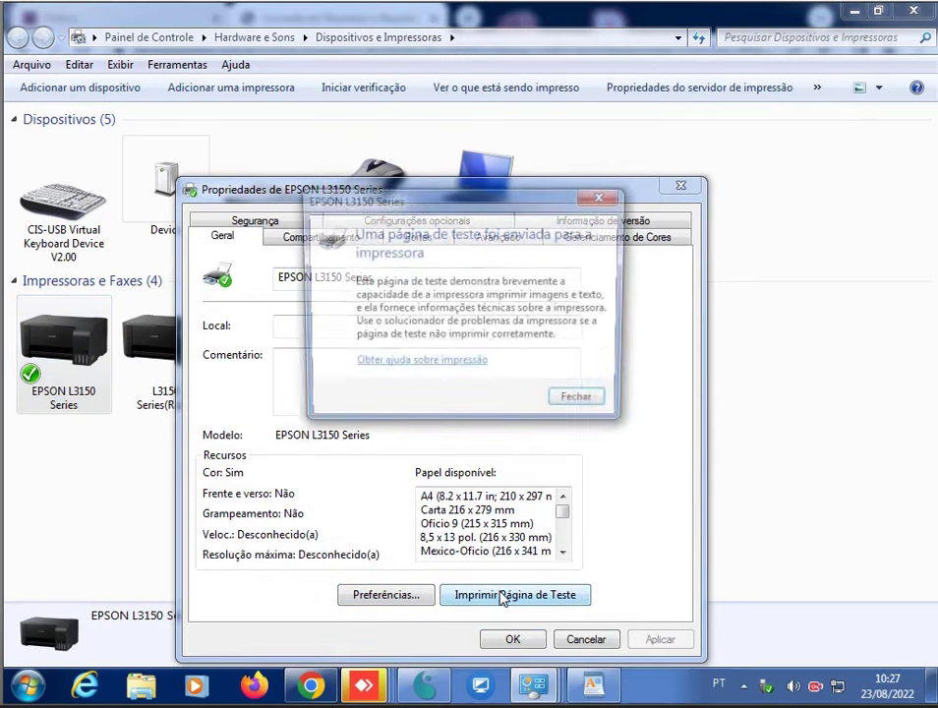
left_click(580, 405)
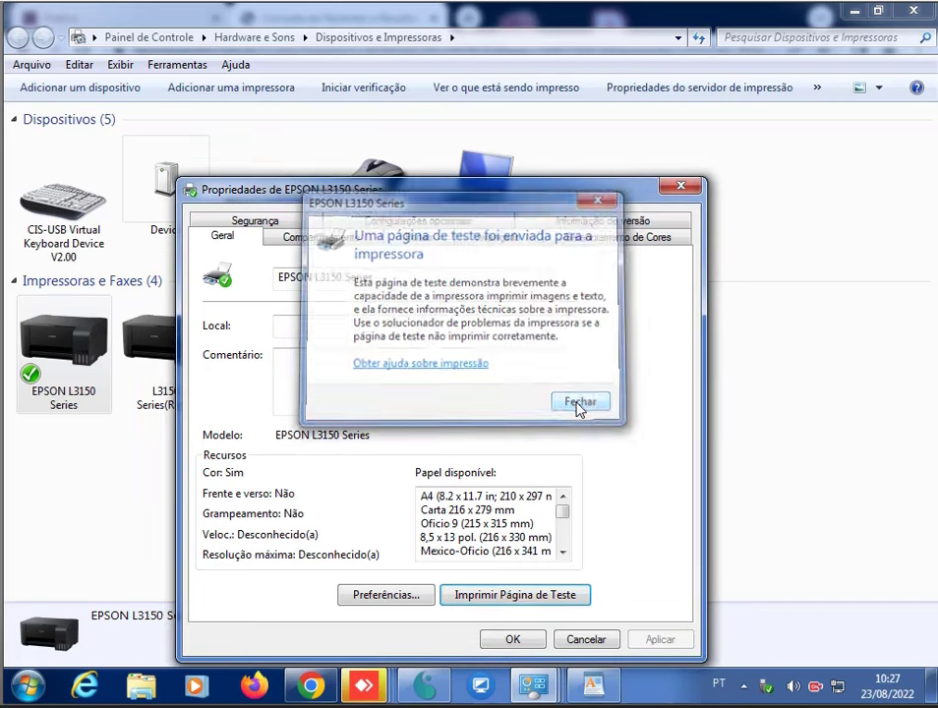
left_click(513, 639)
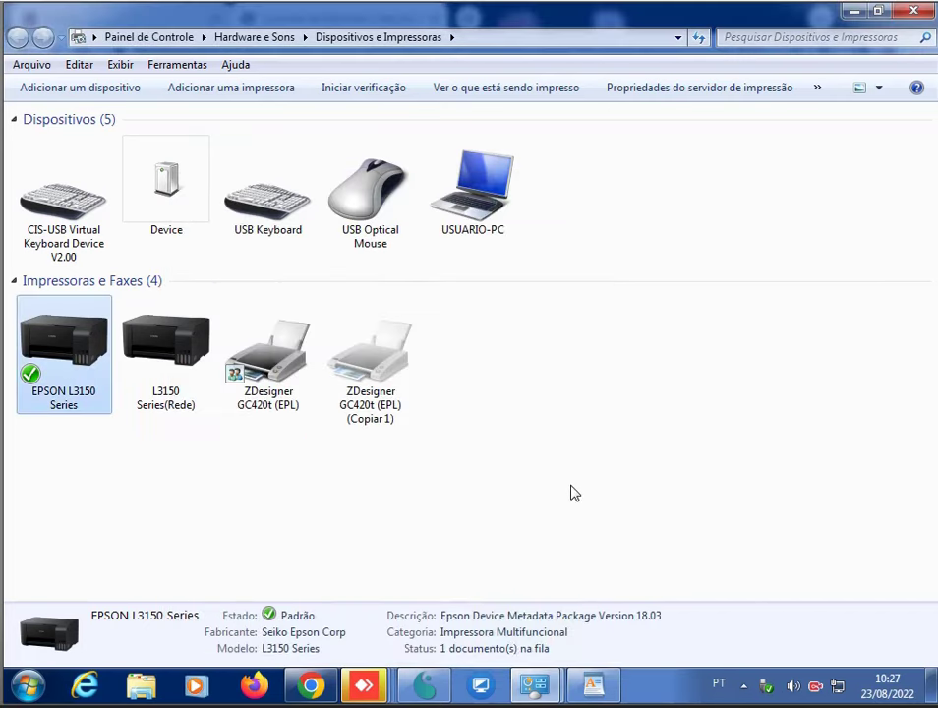
left_click(744, 686)
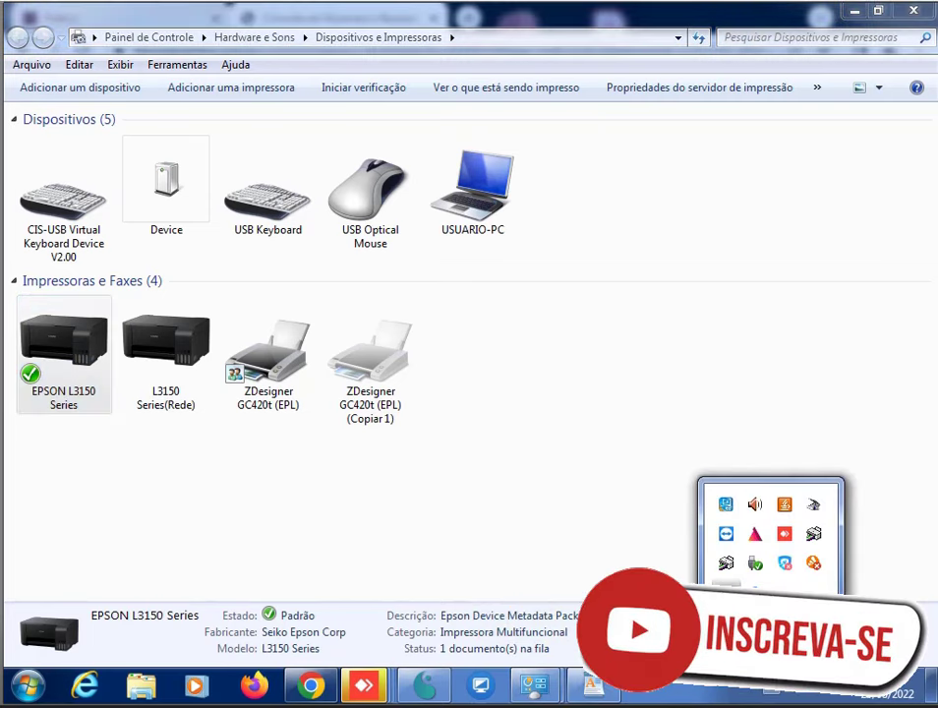
double_click(726, 562)
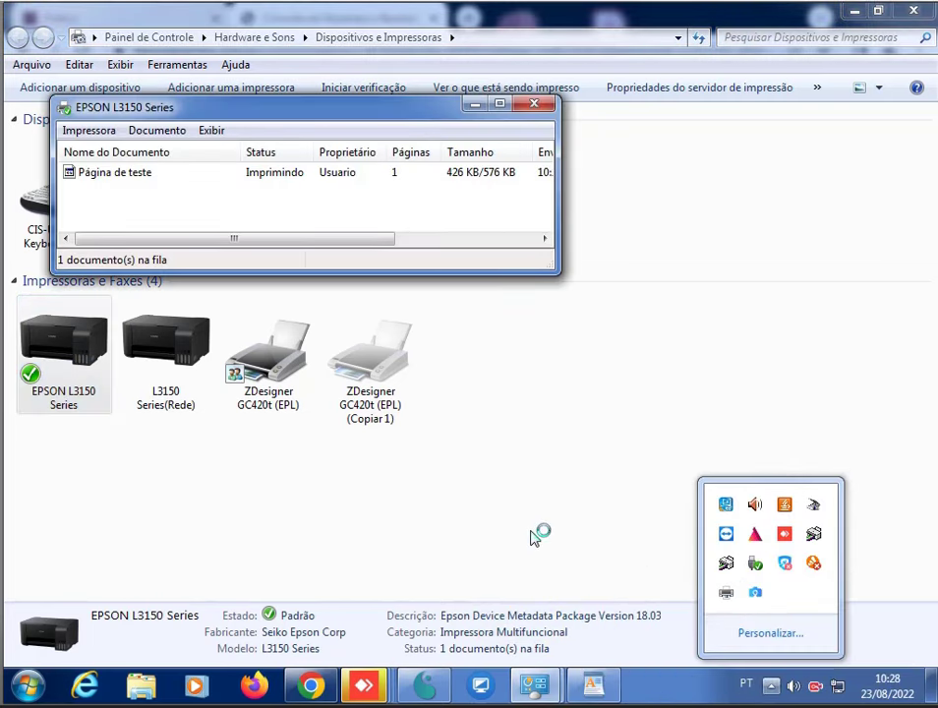